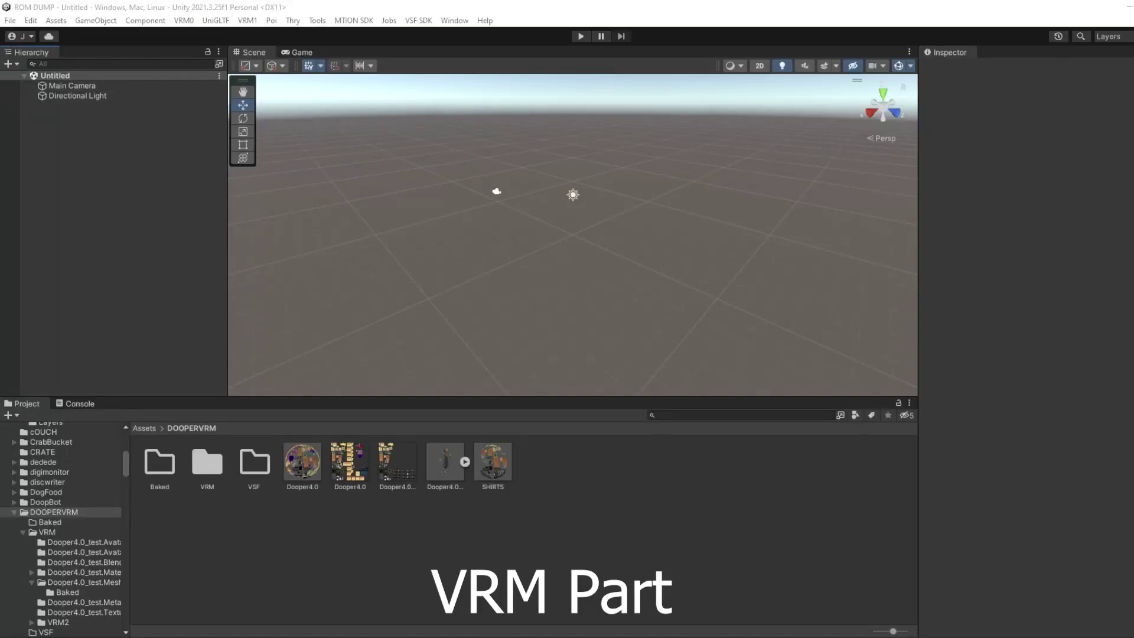
Open the MTION SDK tools window and dock it beside the Inspector
click(155, 8)
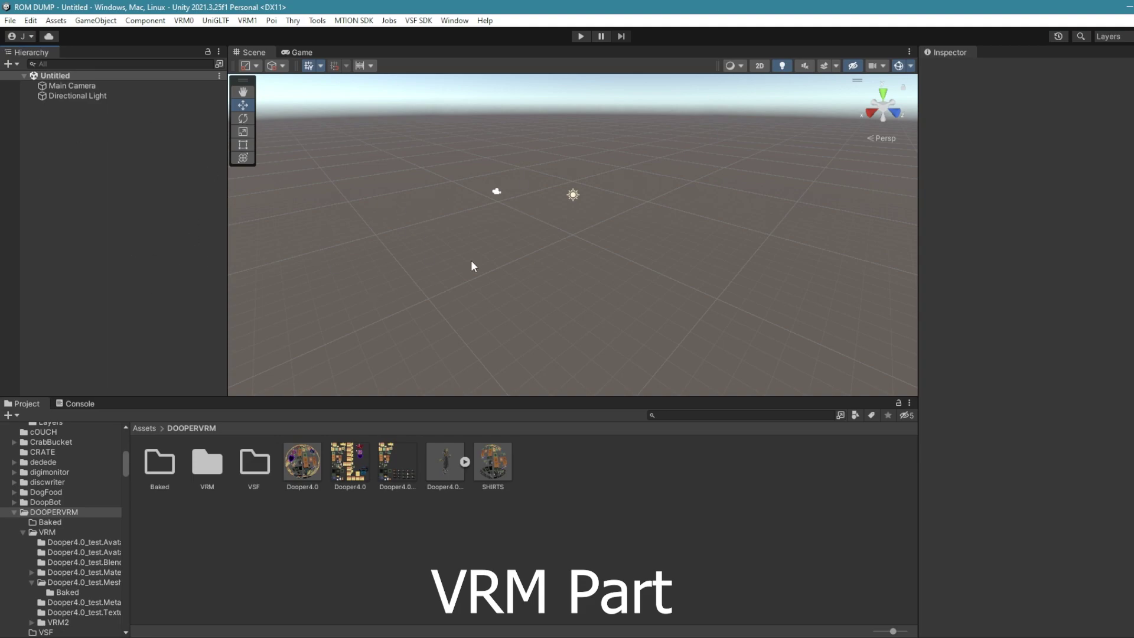
click(366, 22)
click(366, 53)
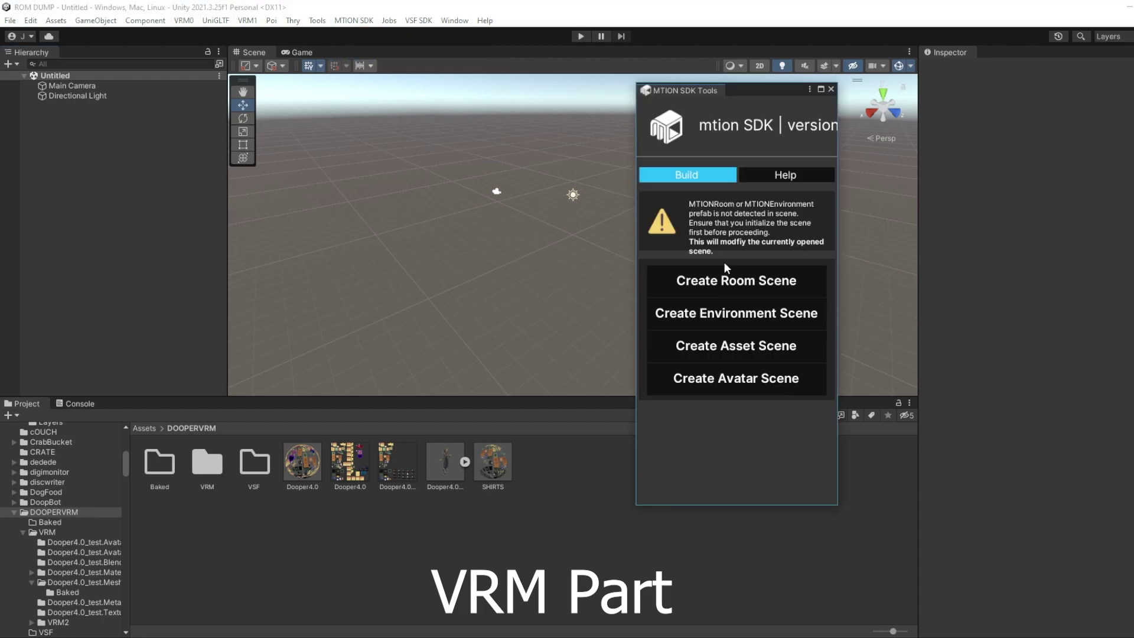
drag(693, 95, 976, 59)
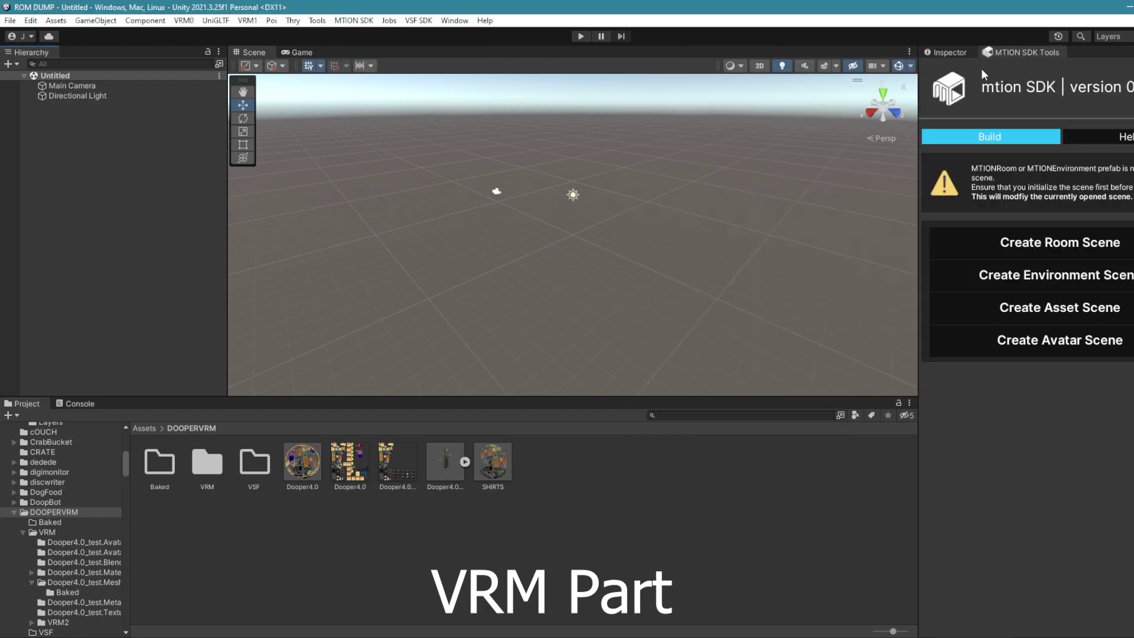
Create an avatar scene and shift the scale reference figure aside to an X position of -2.32
click(1046, 347)
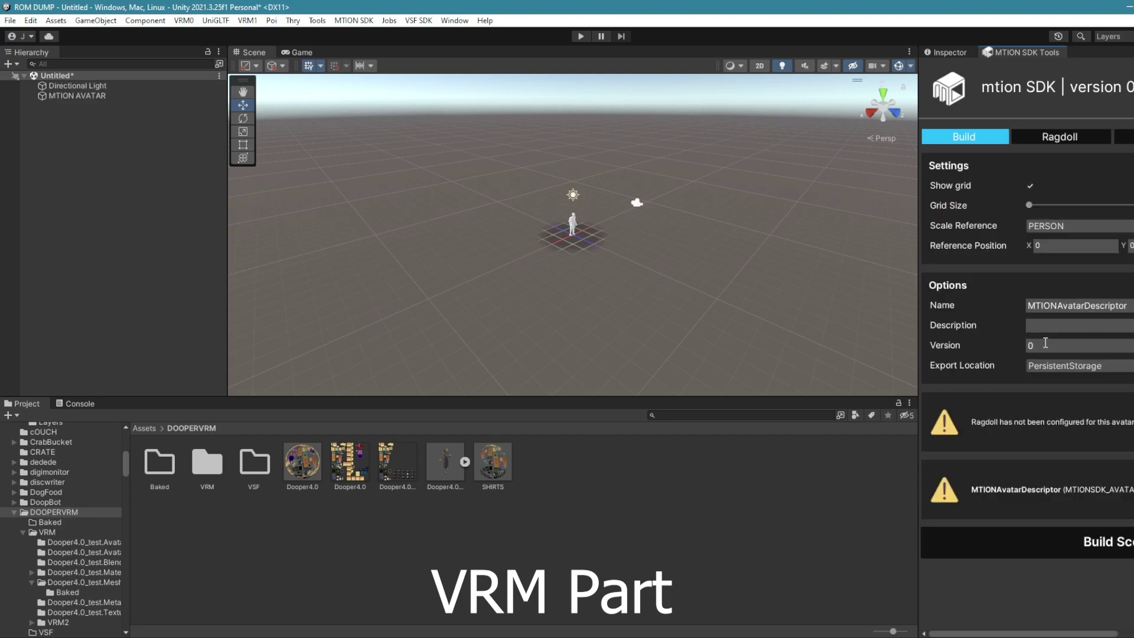
alt+drag(610, 253, 627, 237)
key(w)
right_drag(628, 237, 499, 228)
key(d)
drag(1030, 243, 980, 246)
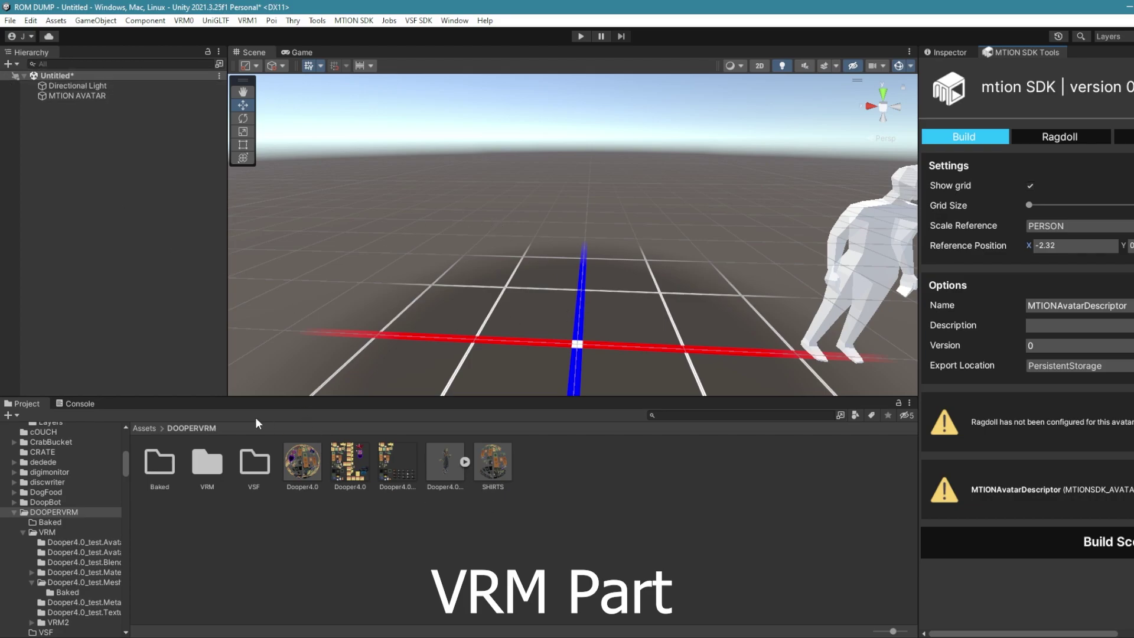
Find the Dooper4.0_test VRM prefab in Assets/DOOPERVRM/VRM and place it in the scene as a child of MTION AVATAR
click(145, 429)
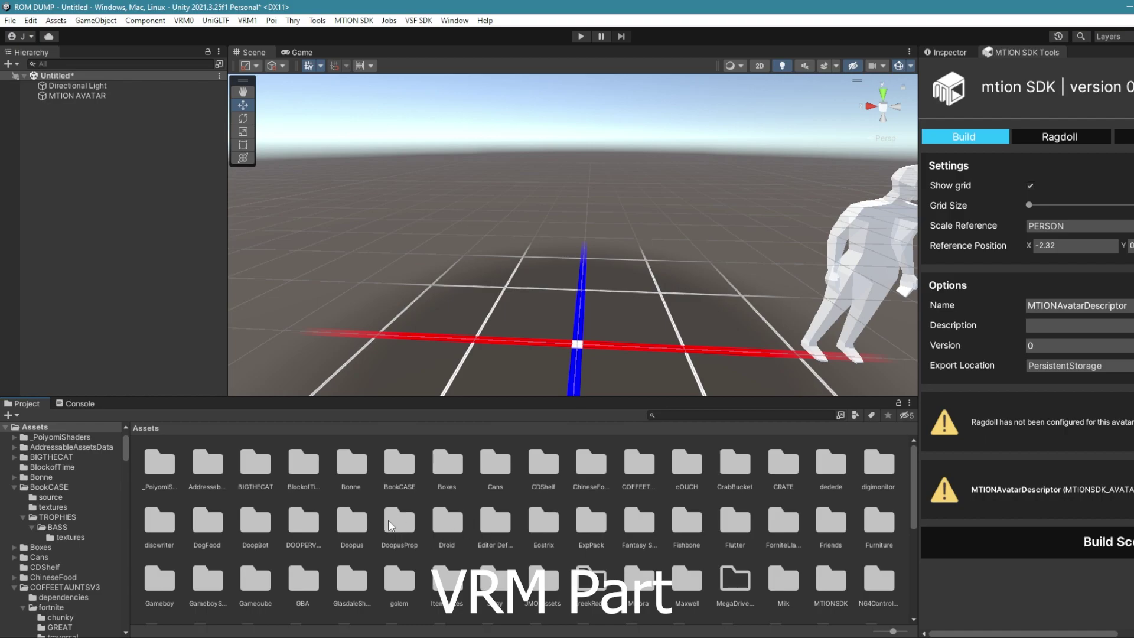
double_click(303, 524)
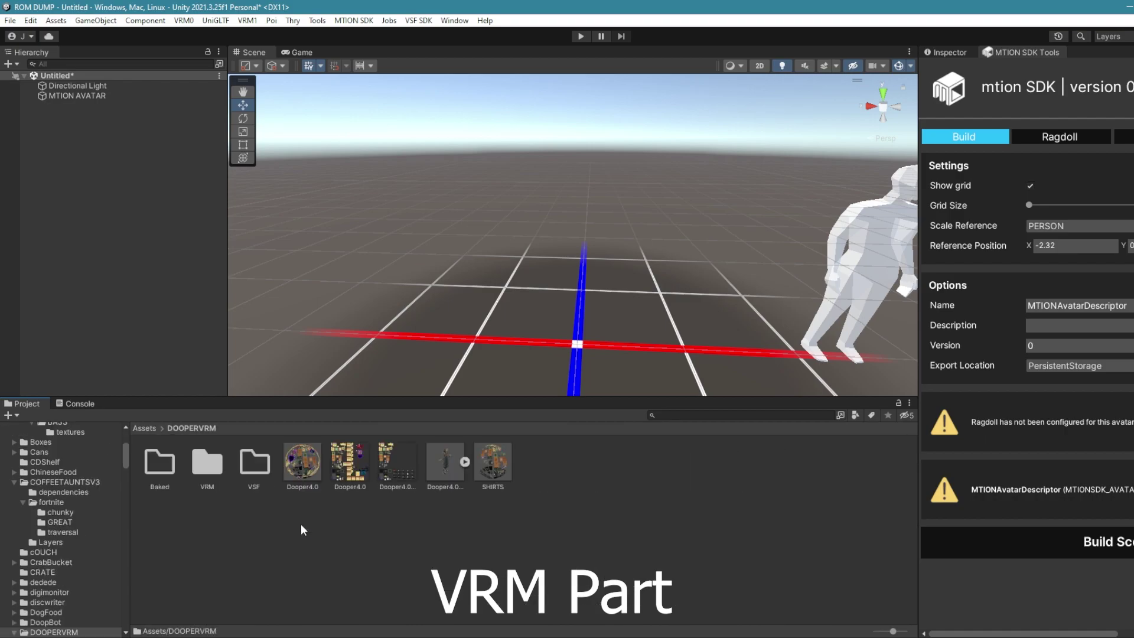
click(445, 478)
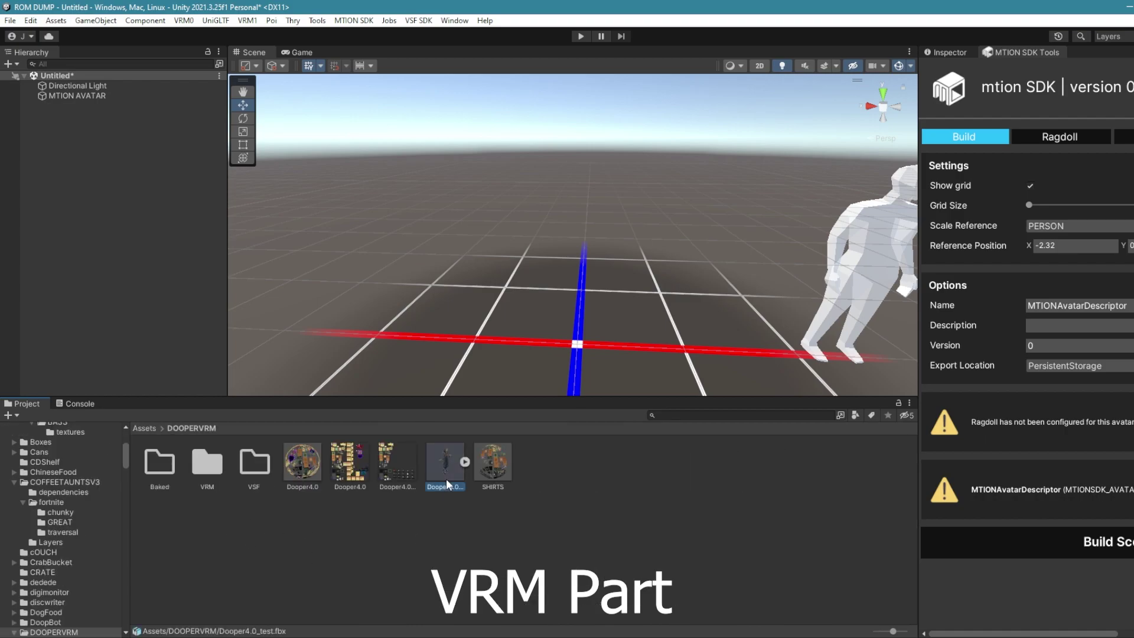
double_click(207, 463)
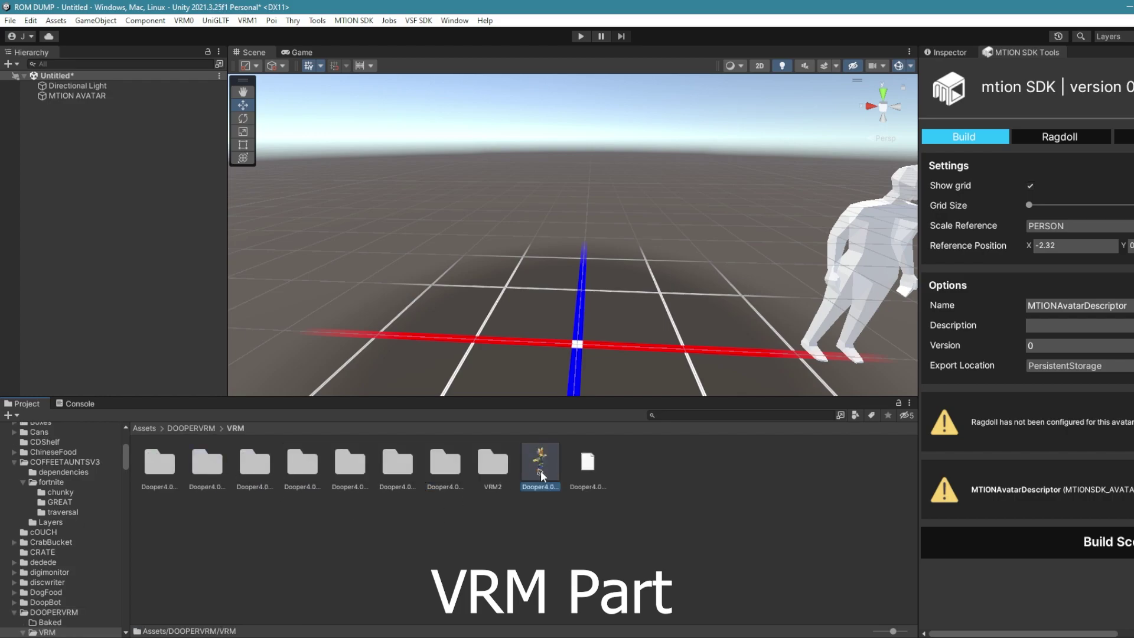
drag(540, 470, 80, 121)
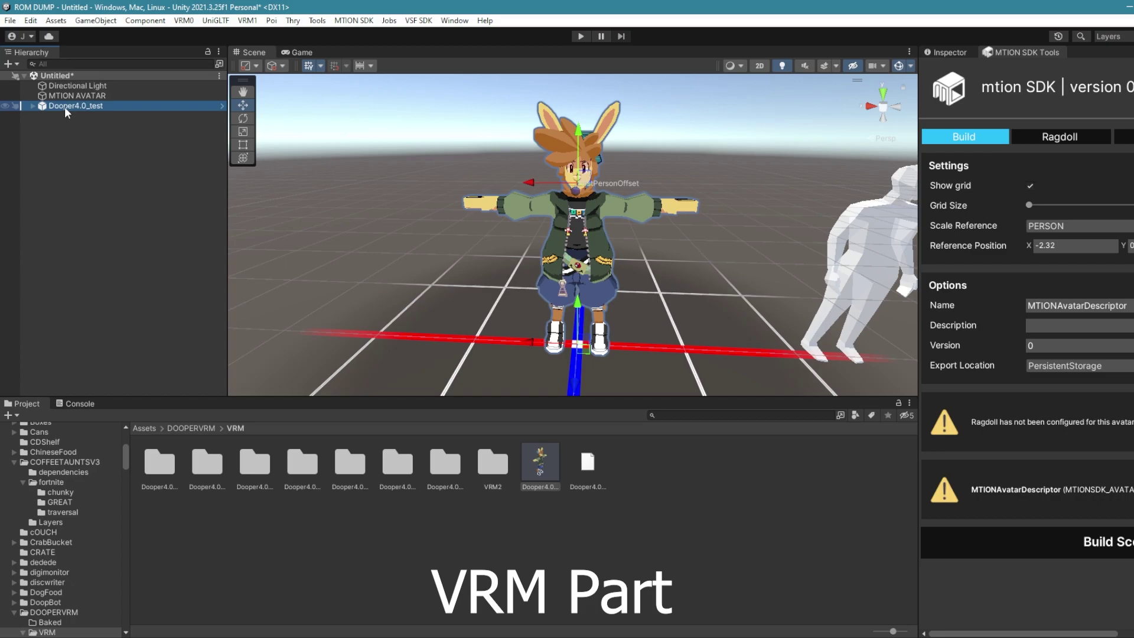
mouse_move(65, 107)
mouse_down()
mouse_move(76, 112)
mouse_move(73, 94)
mouse_up()
Add the MTION Avatar Ragdoll component to the Dooper4.0_test object
click(957, 50)
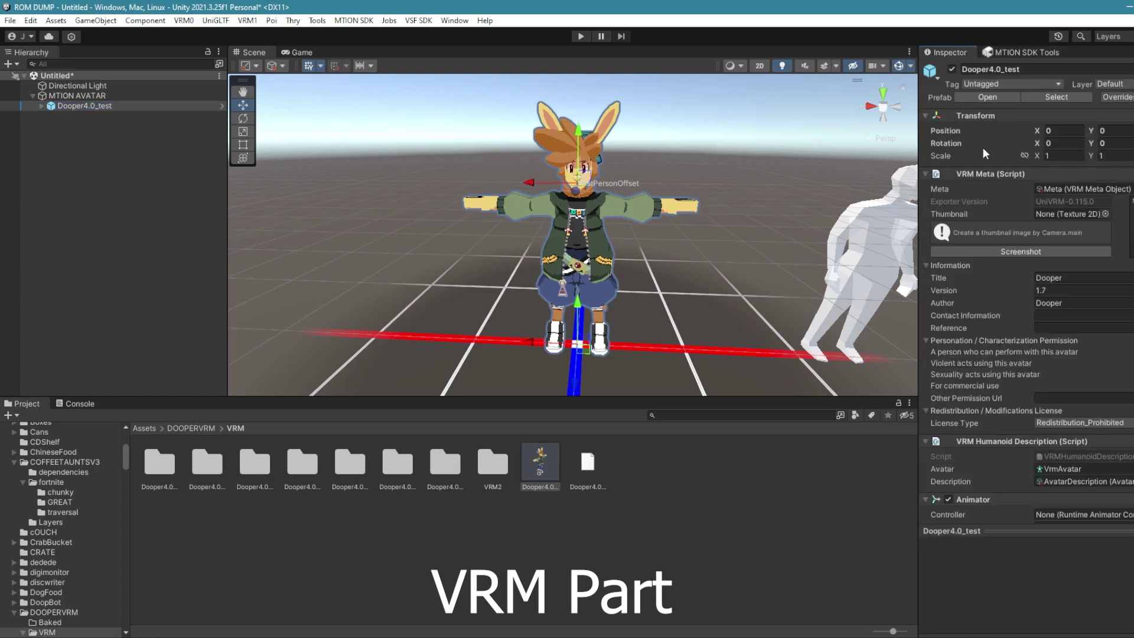
scroll(983, 154, down, 10)
click(1035, 507)
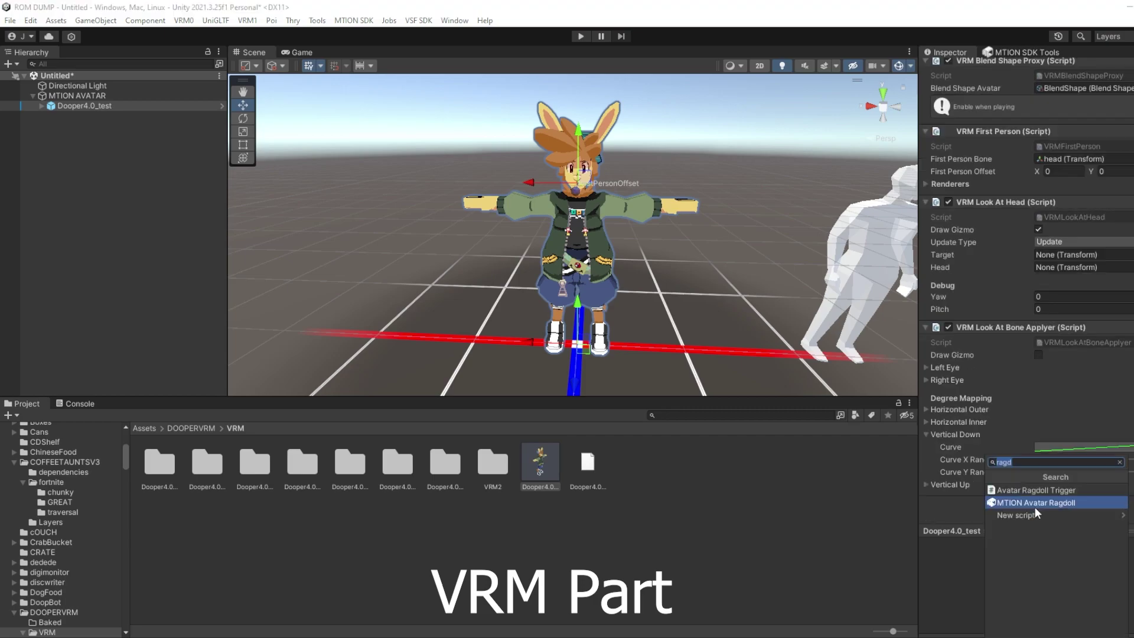
click(1037, 503)
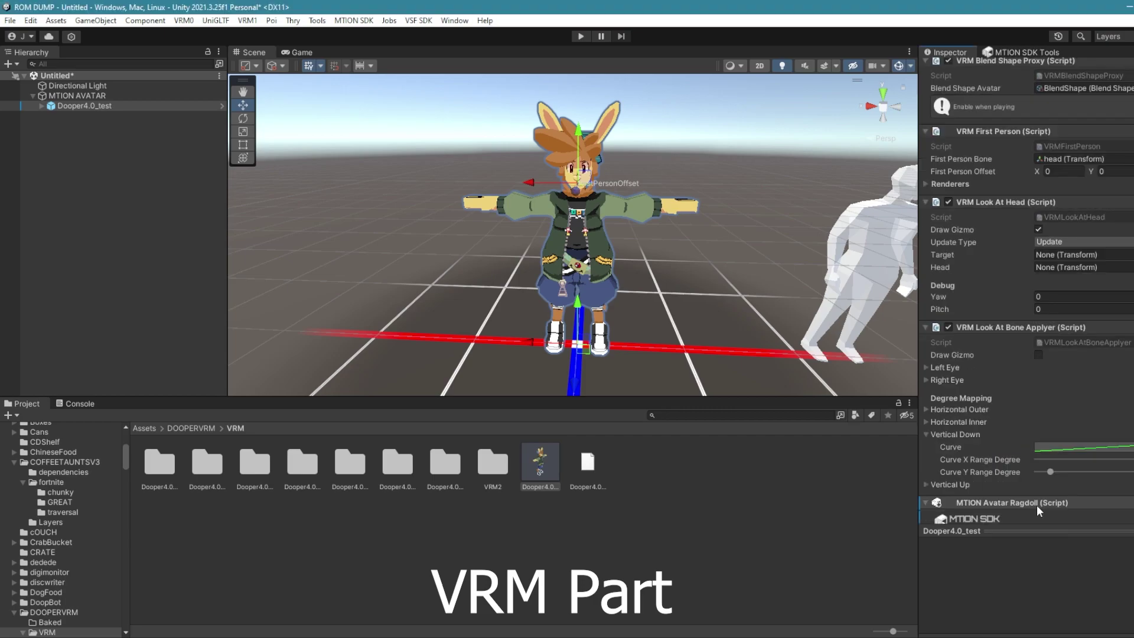
Assign the model's Armature as the Root bone of the MTION Avatar Ragdoll component
scroll(1012, 424, down, 3)
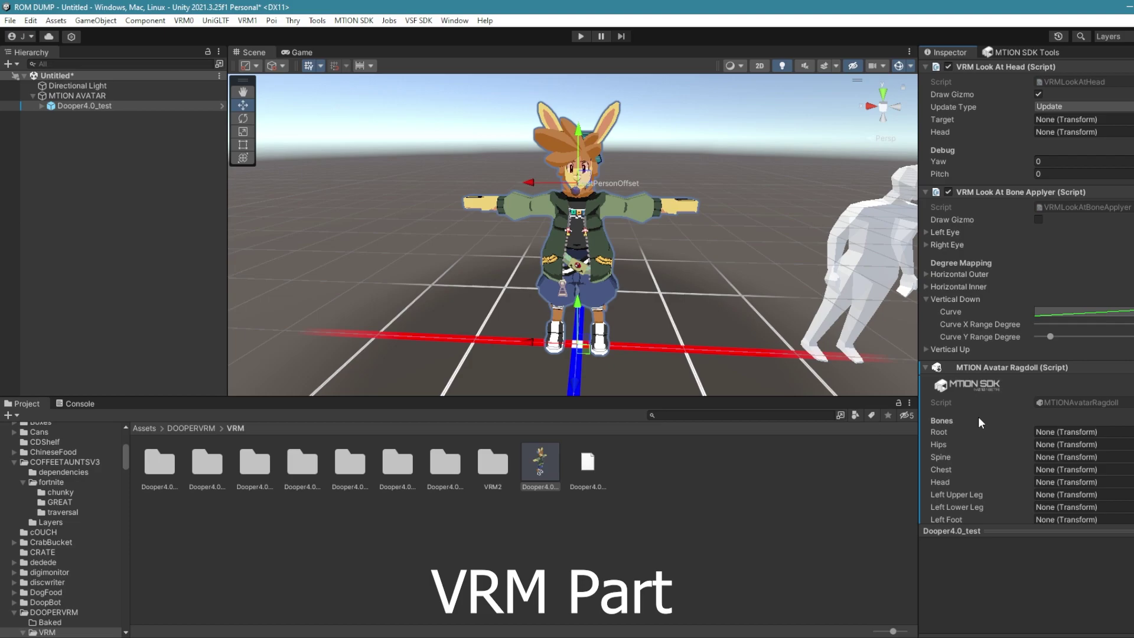
scroll(978, 422, down, 2)
scroll(978, 422, down, 3)
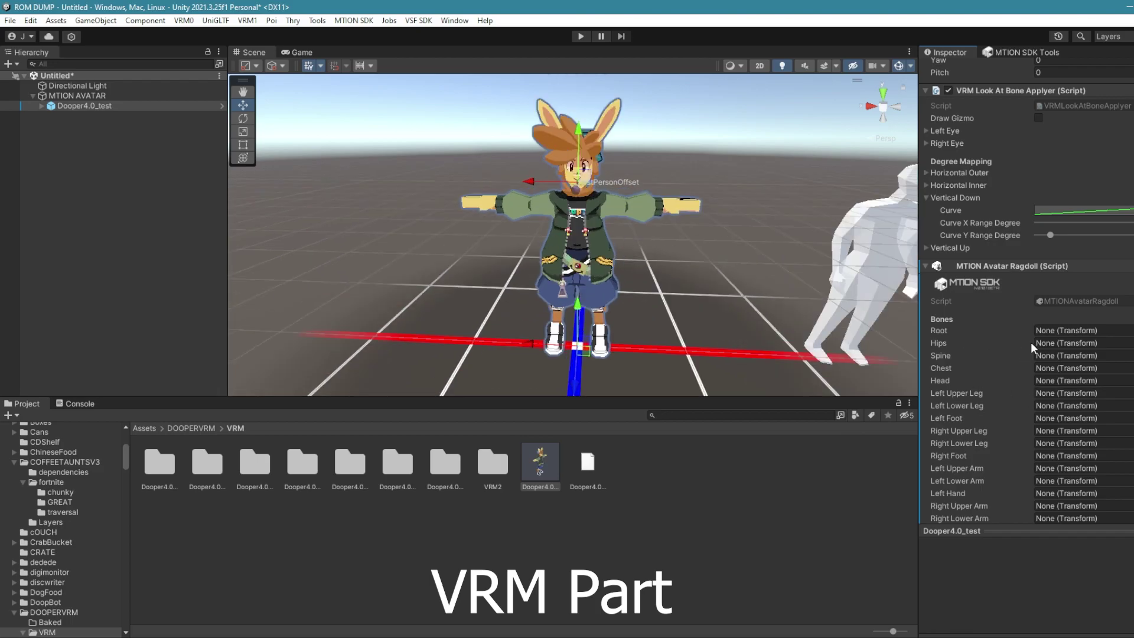
scroll(984, 244, down, 3)
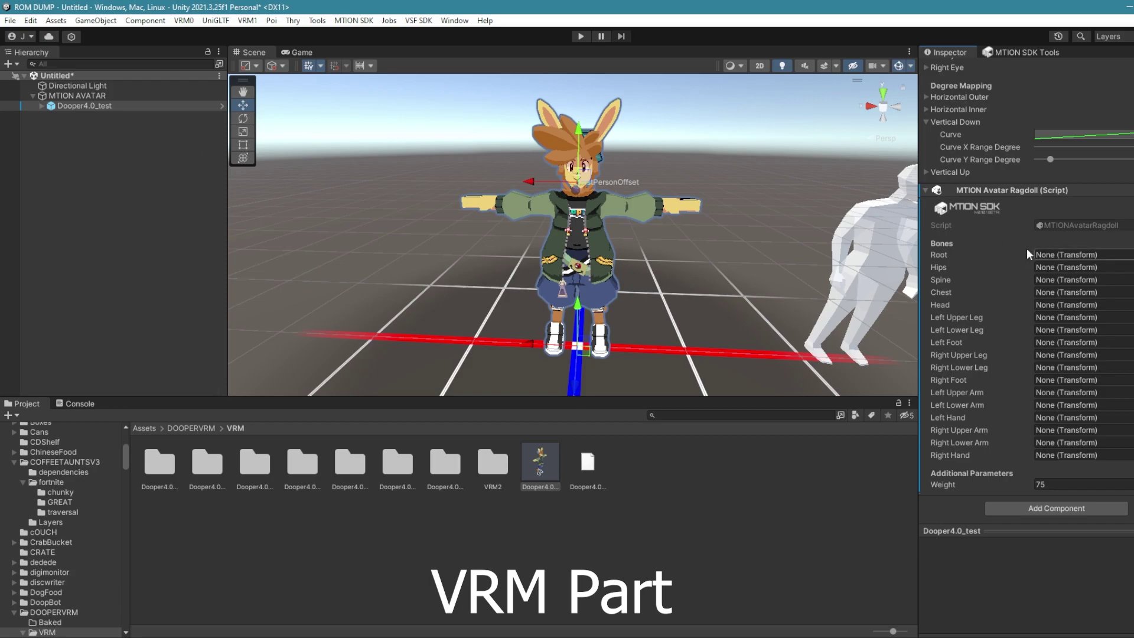
click(42, 105)
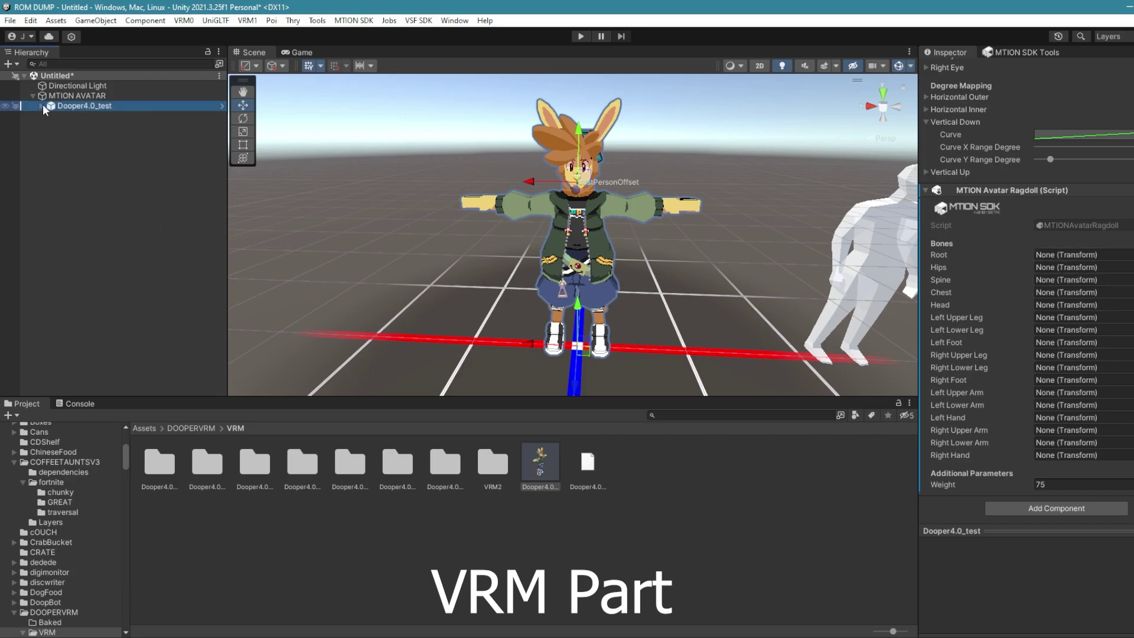
click(42, 105)
drag(81, 117, 1048, 254)
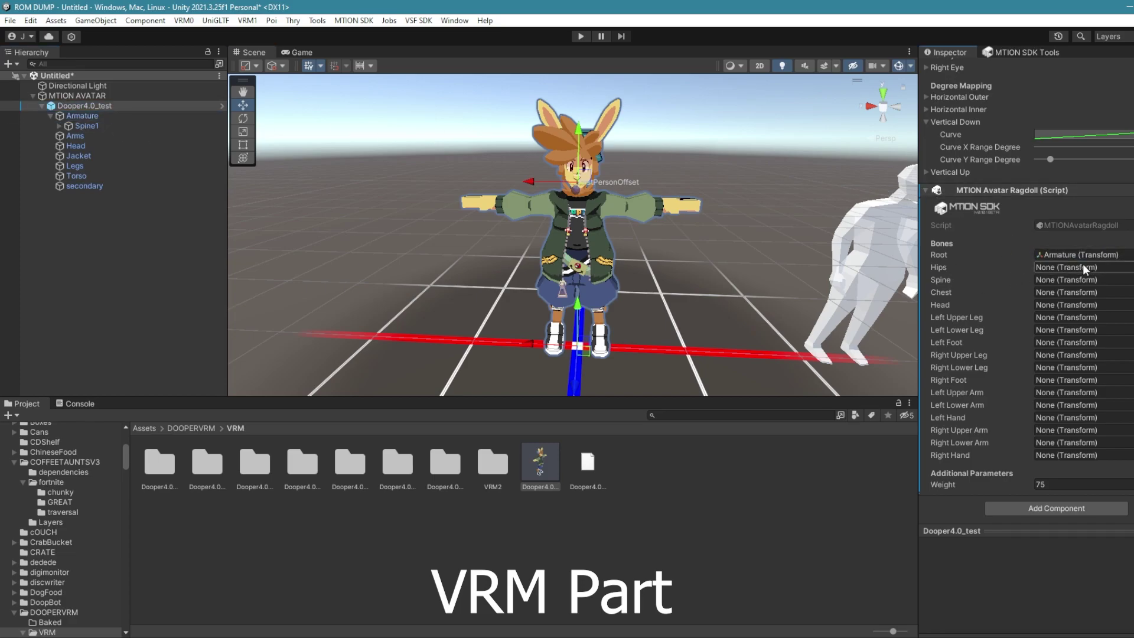
Expand Spine1, Spine2 and Spine3 under the Armature to examine the bones available for the ragdoll slots
click(59, 126)
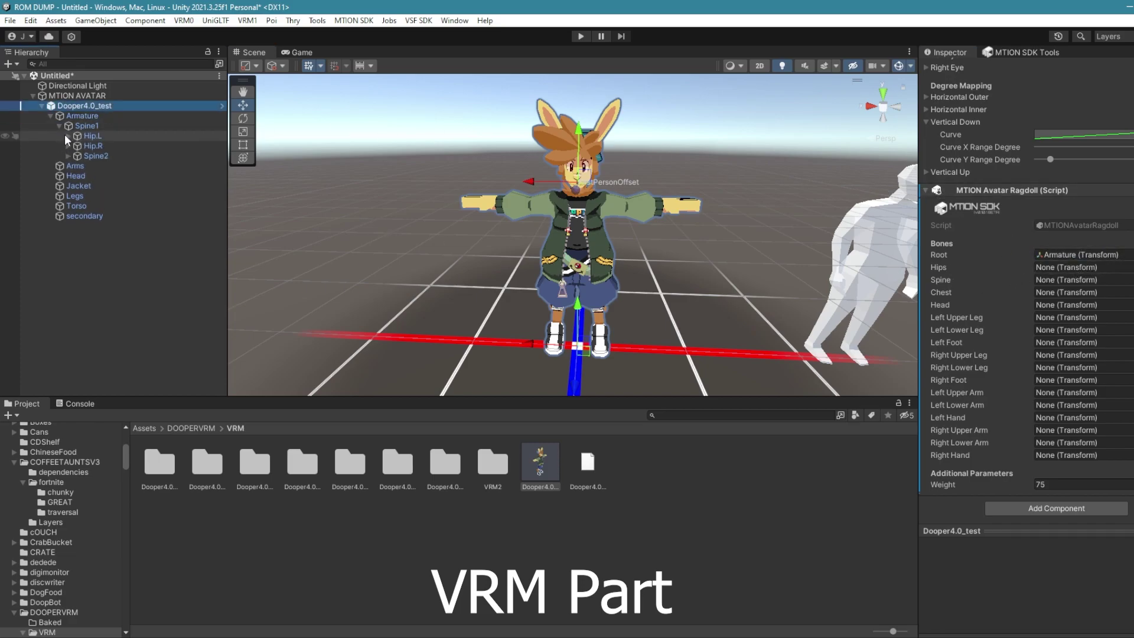
click(69, 155)
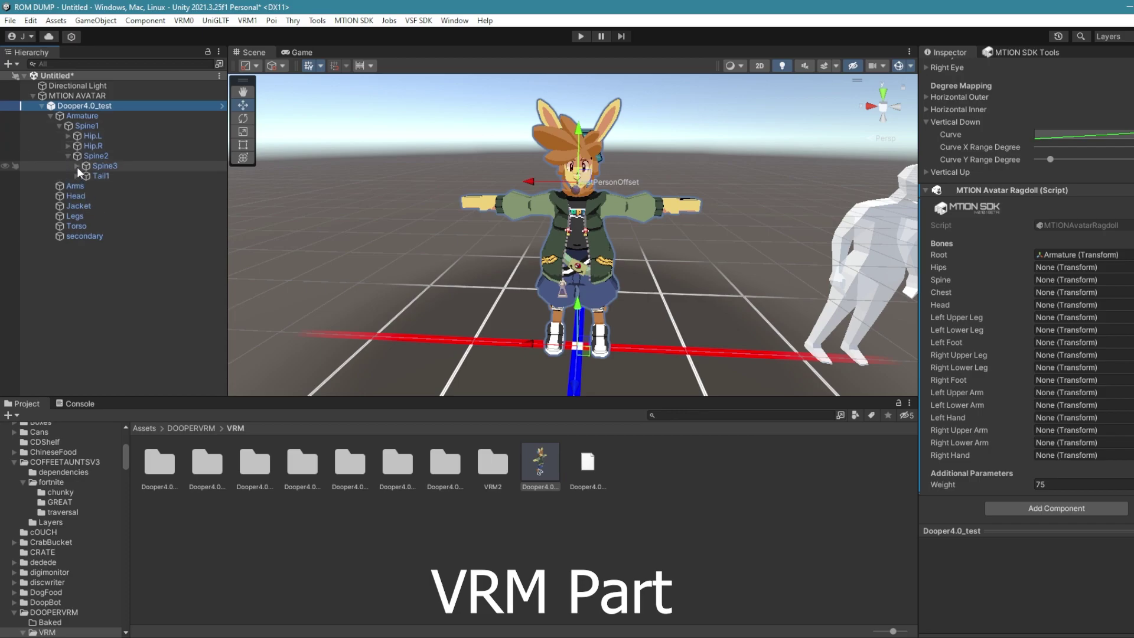
click(78, 166)
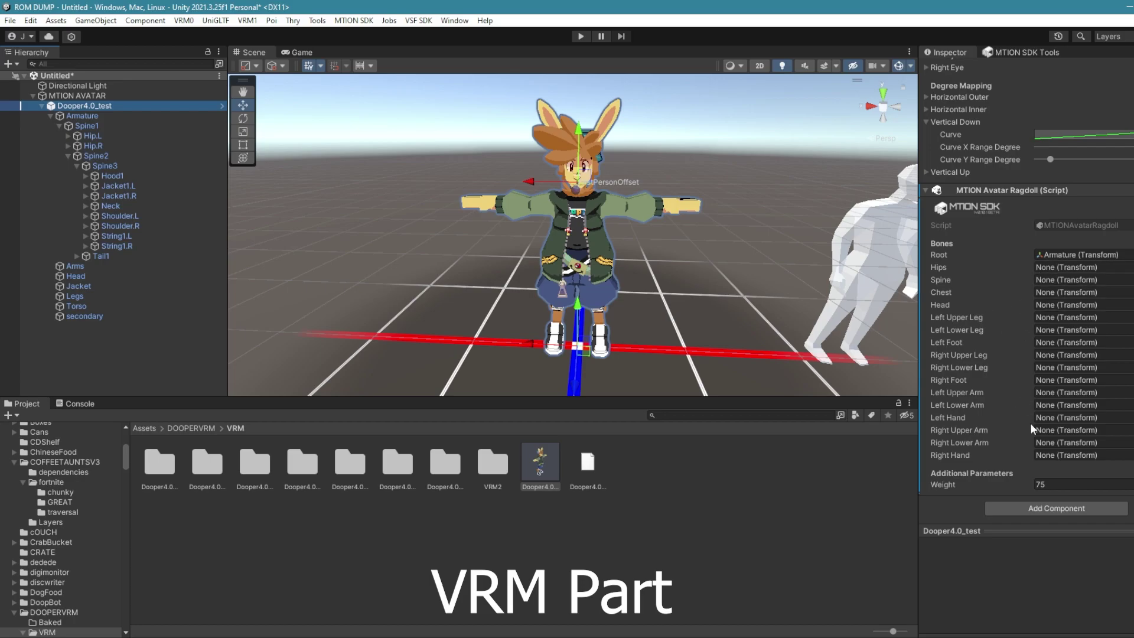
Name the avatar DooperVRM in the MTION SDK options, enter the description sdfgasdhgfs, and build the scene
click(927, 190)
click(1009, 54)
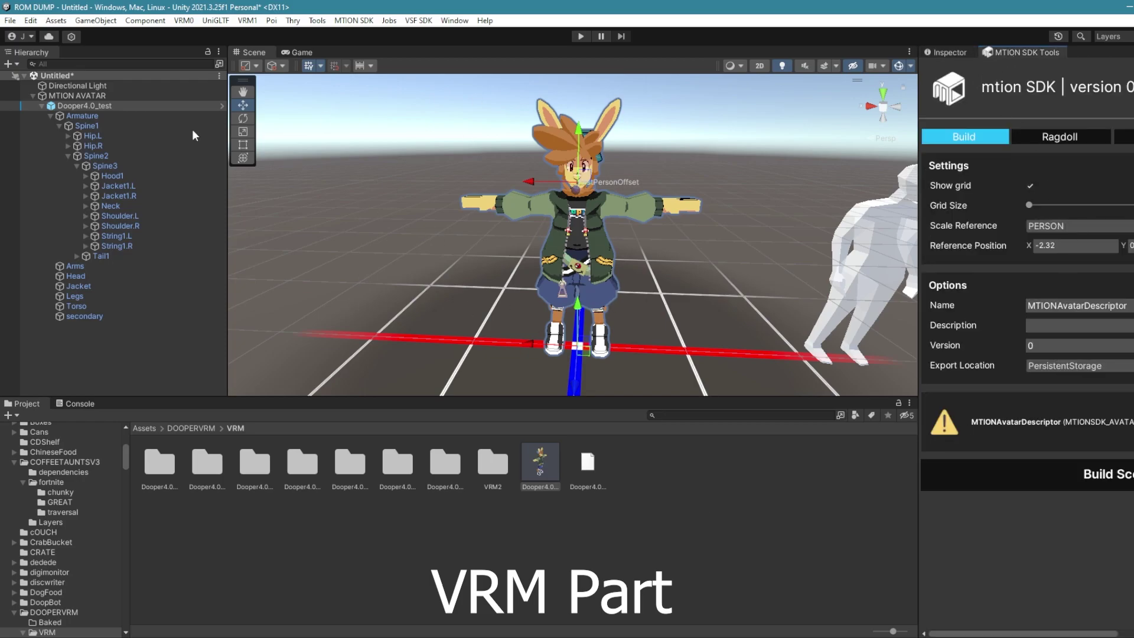
click(48, 115)
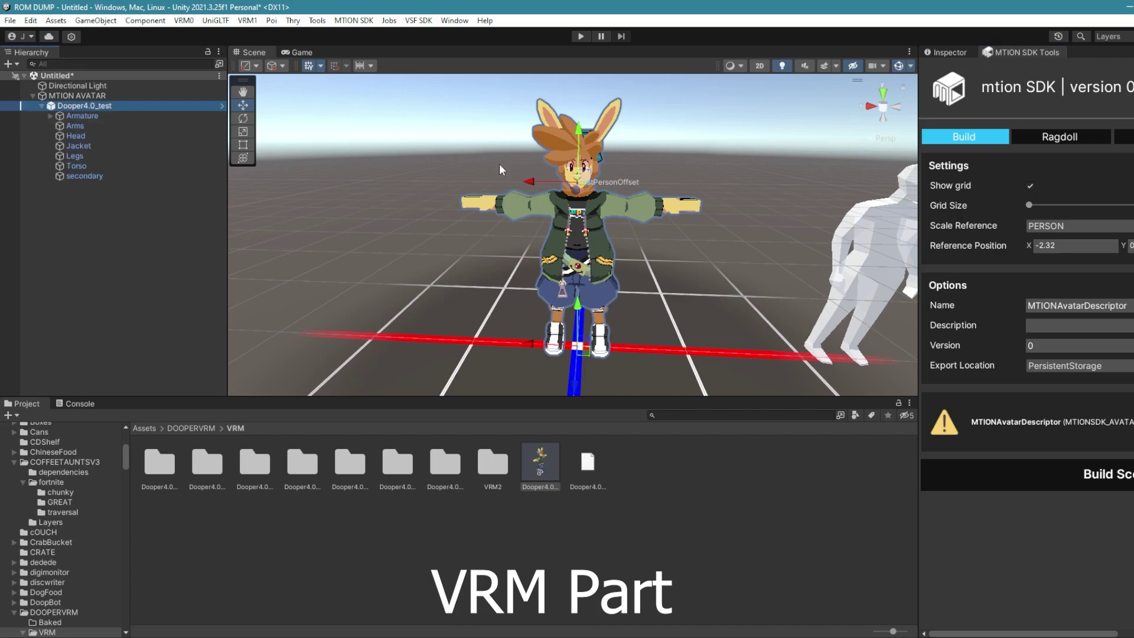
click(1091, 307)
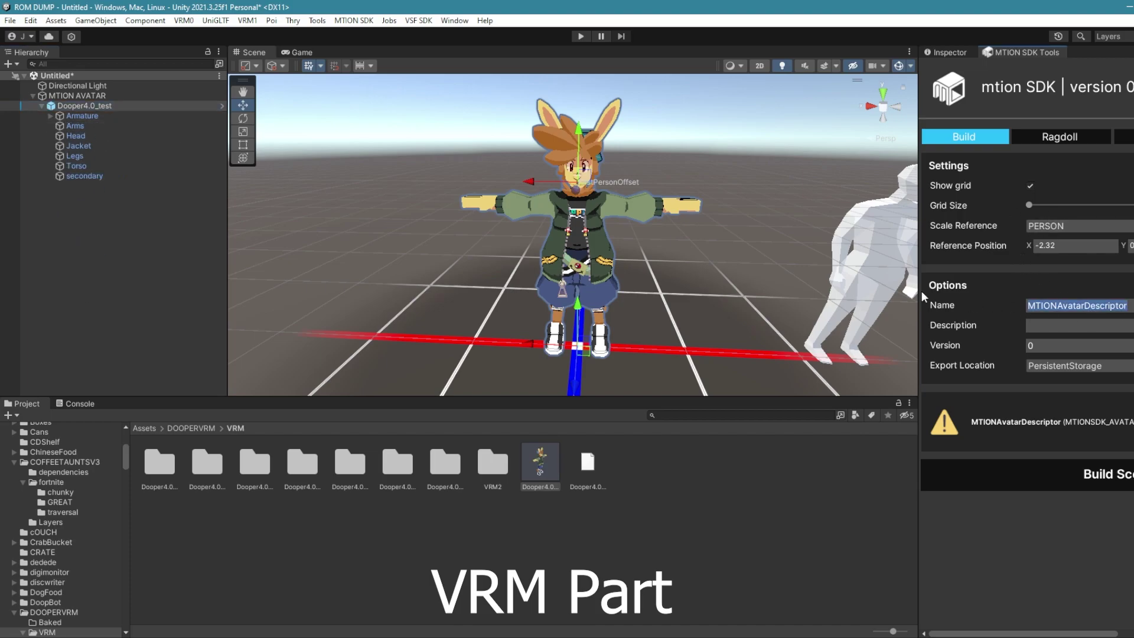
text(Doope)
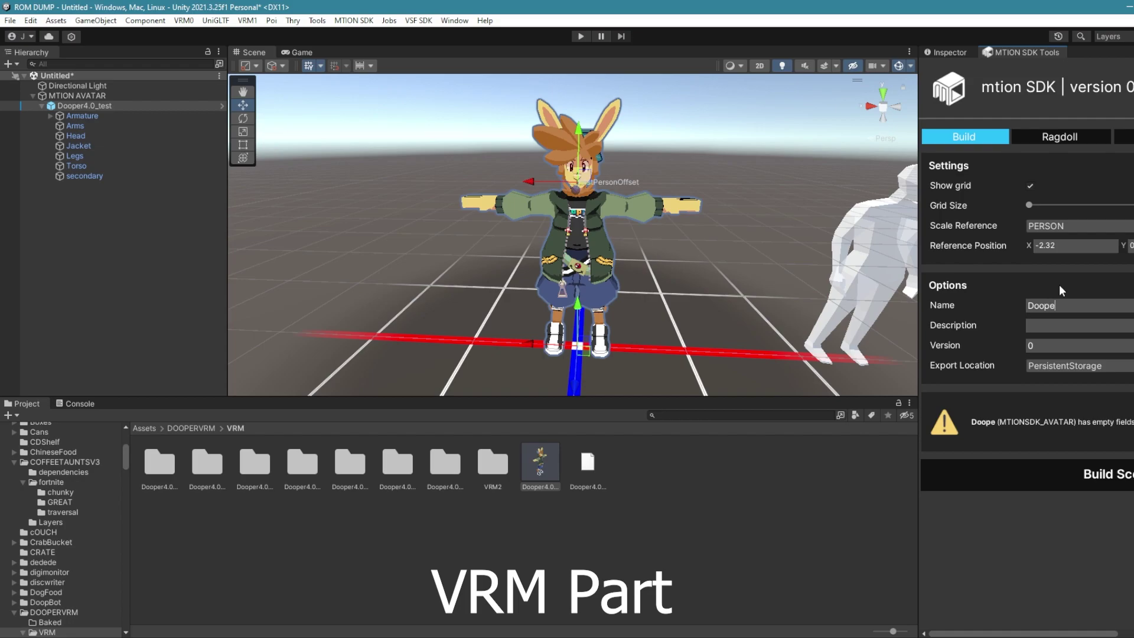
text(rVRM)
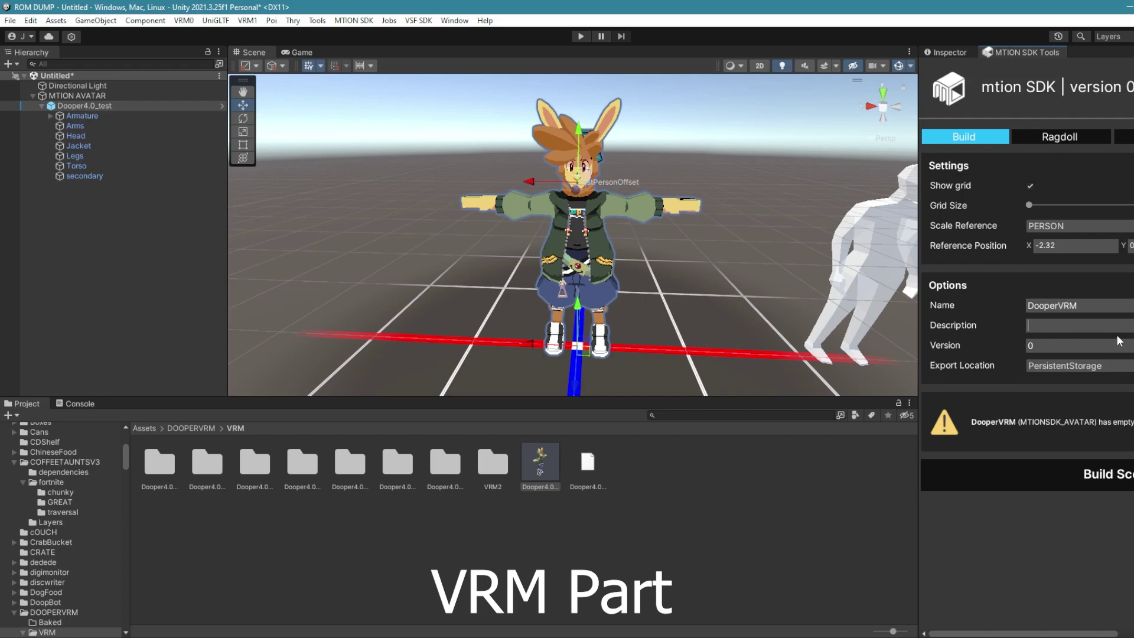
text(sdfgasdhgfs)
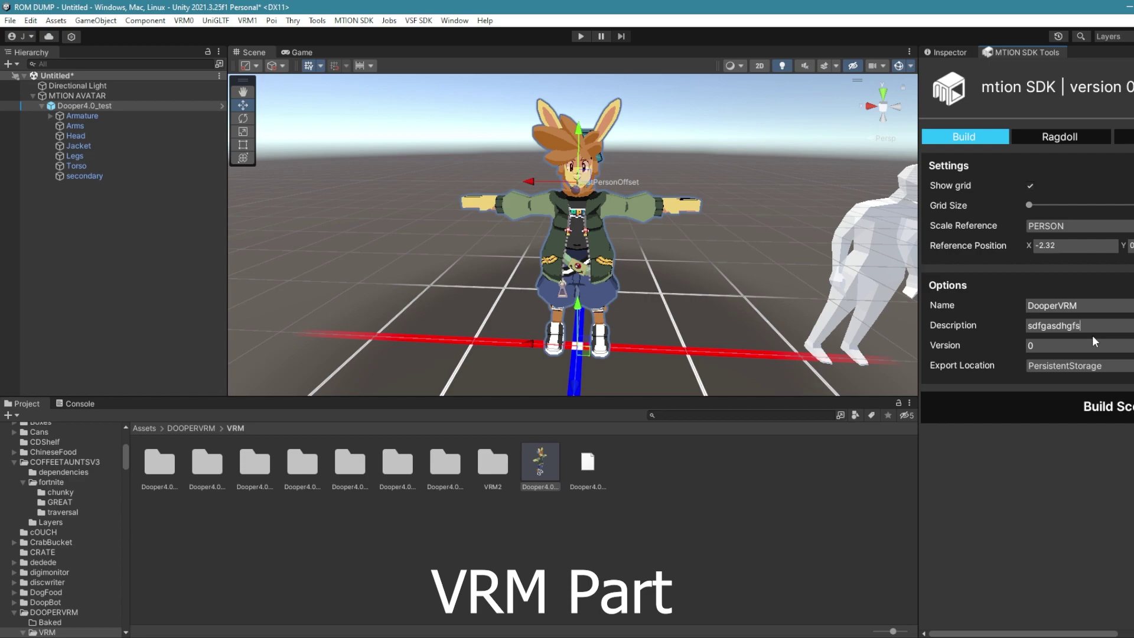
click(1097, 412)
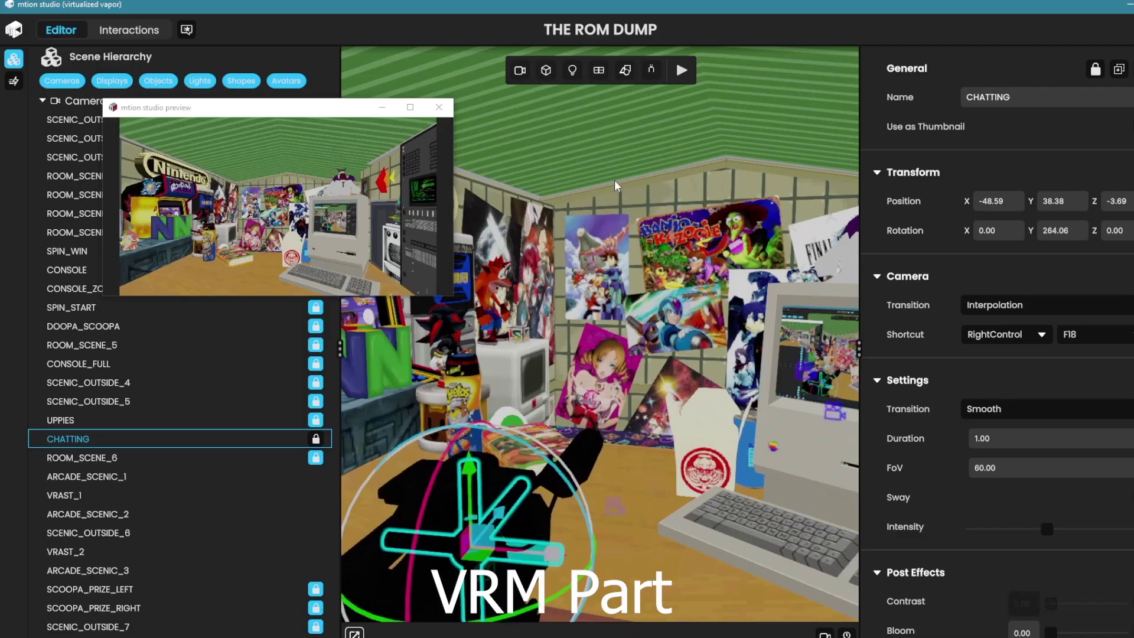
Switch to mtion studio and add the DOOPERVRM_2.5 avatar from the asset browser to THE ROM DUMP
mouse_move(615, 186)
right_down()
mouse_move(520, 192)
mouse_move(511, 174)
mouse_move(644, 177)
mouse_move(591, 189)
mouse_move(641, 183)
mouse_move(617, 186)
right_up()
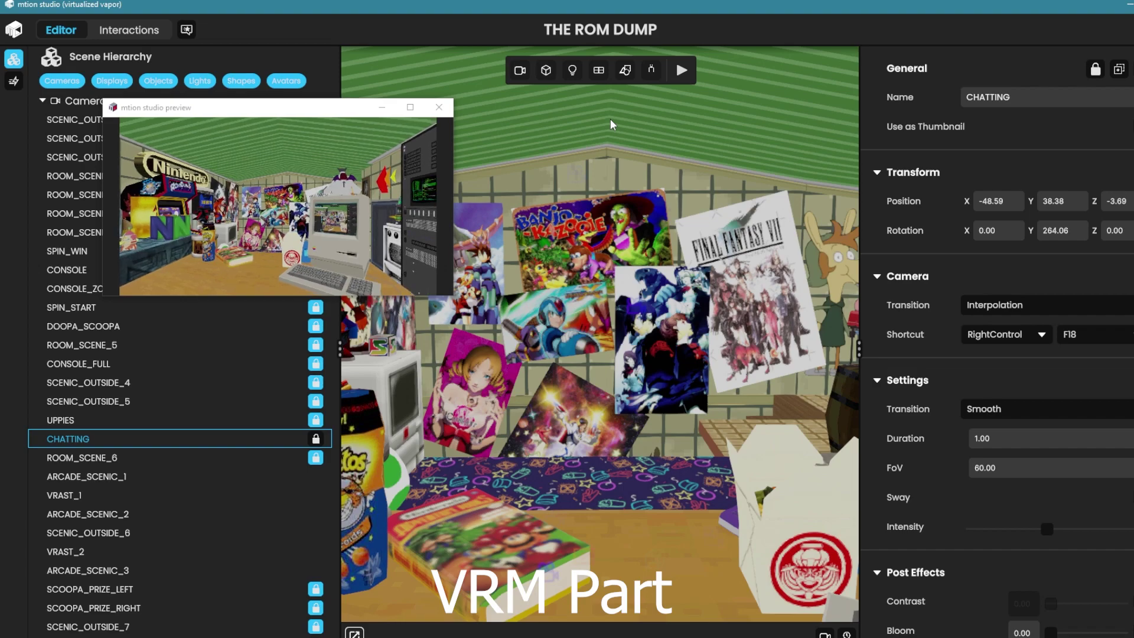
click(651, 69)
drag(318, 109, 419, 60)
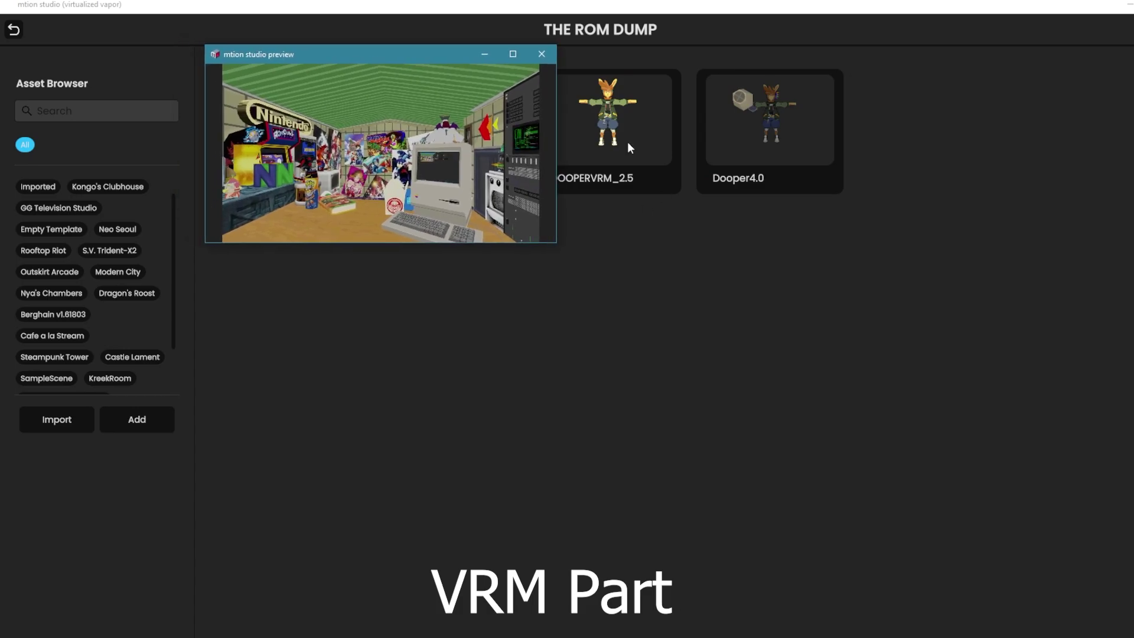
click(628, 128)
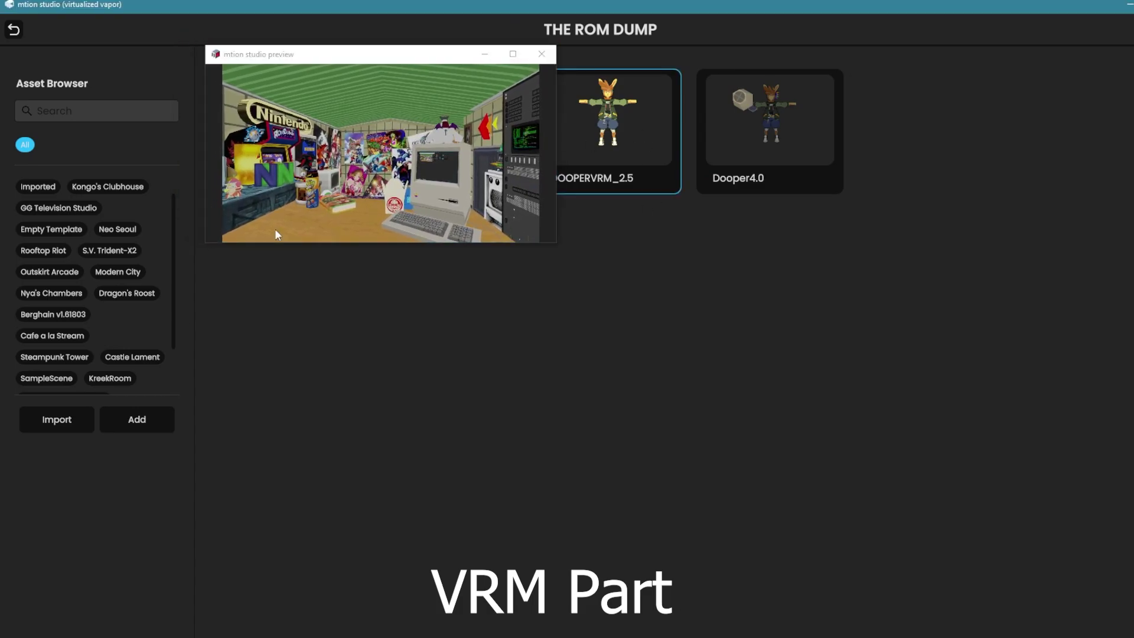
click(146, 418)
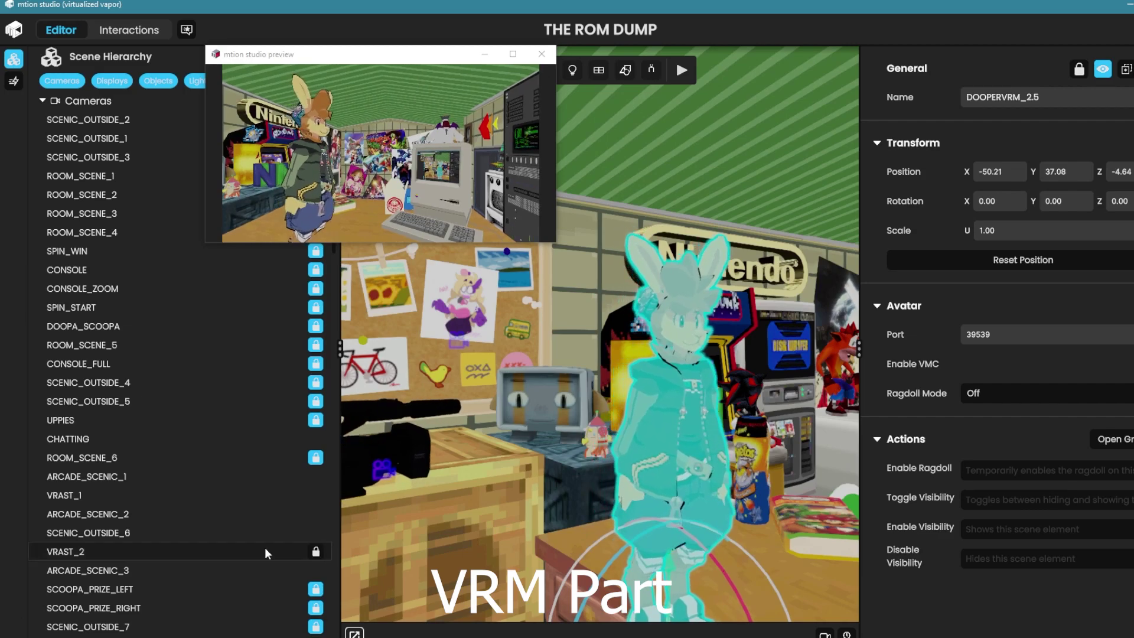
Select the newly added DOOPERVRM_2.5 avatar, the last entry among the scene hierarchy's avatars
scroll(177, 603, down, 15)
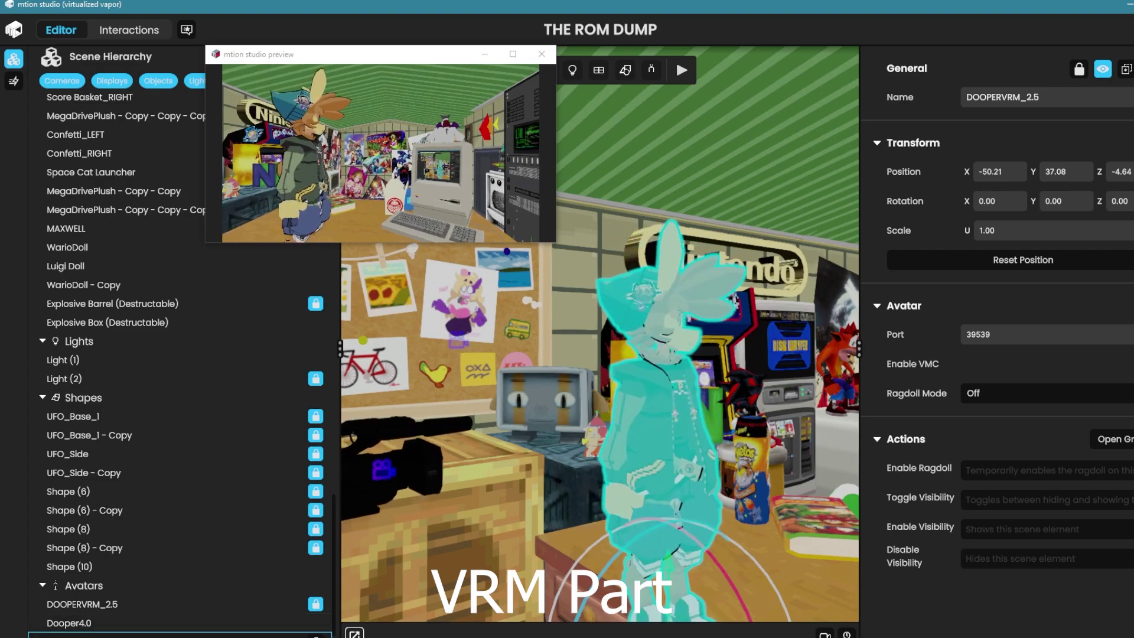
click(118, 603)
click(144, 635)
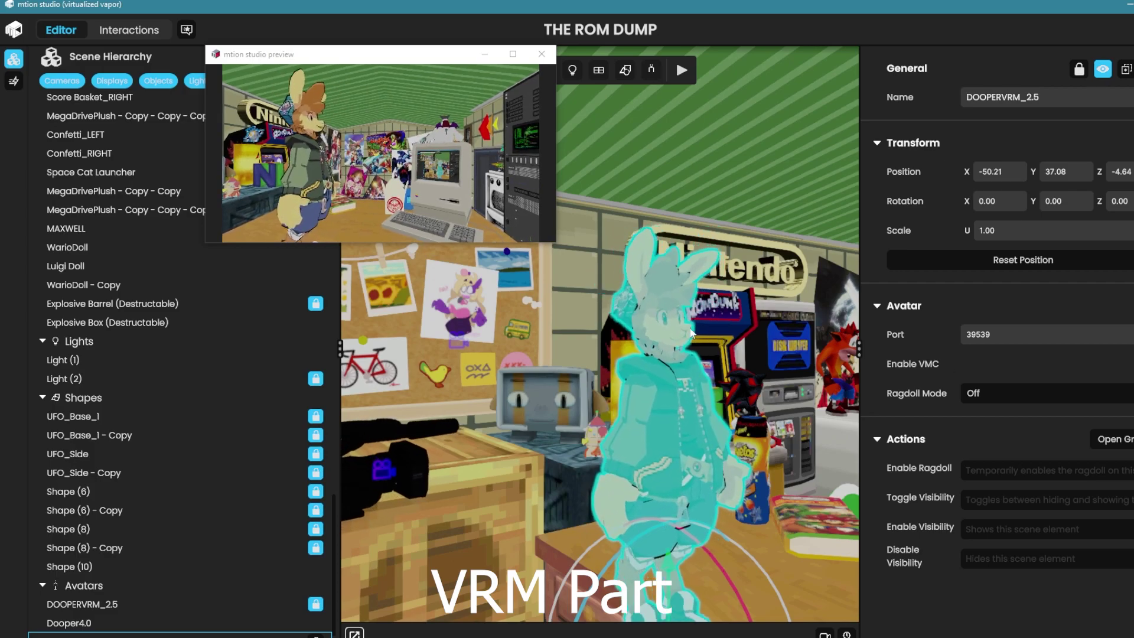
right_drag(738, 354, 738, 555)
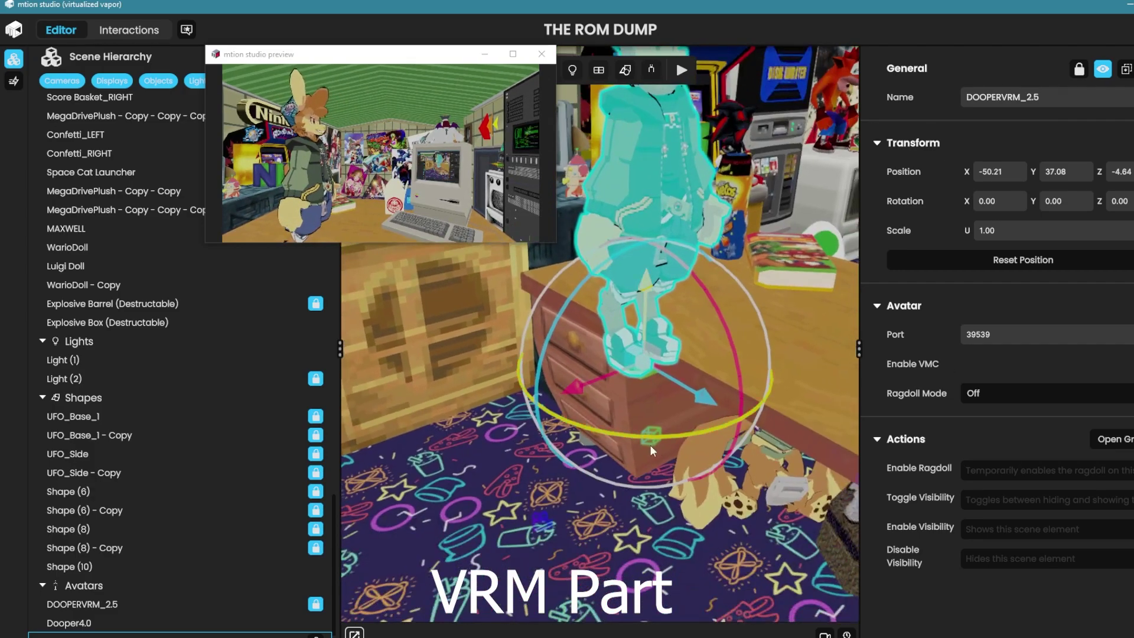
Rotate the newly added DOOPERVRM_2.5 avatar to about 44.75 degrees around the Y axis
drag(608, 434, 363, 408)
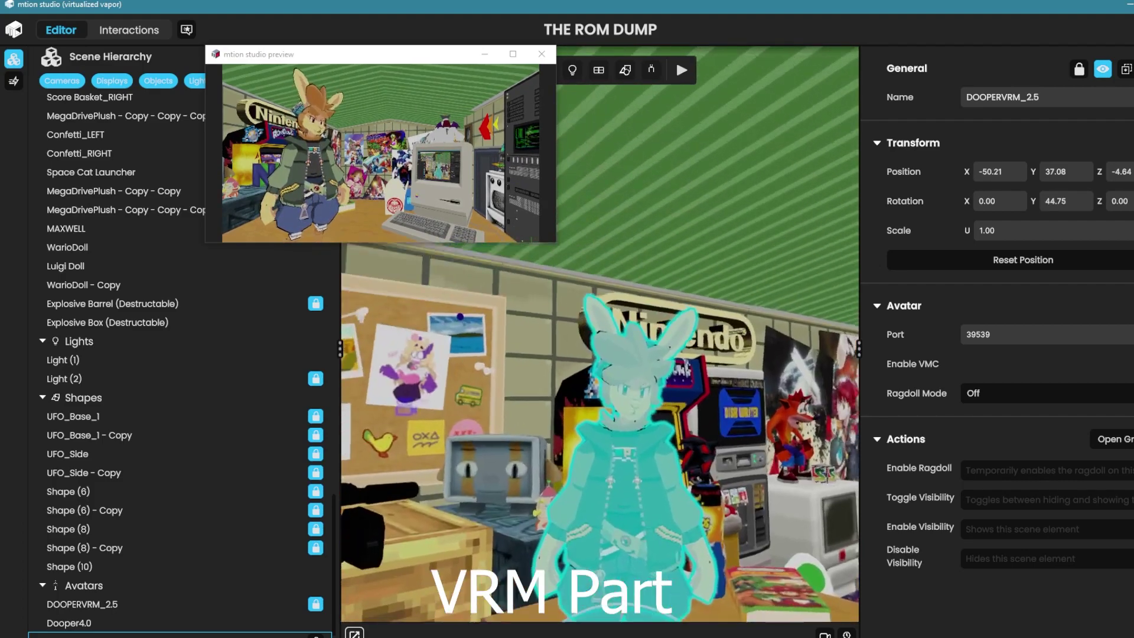
right_drag(626, 290, 626, 357)
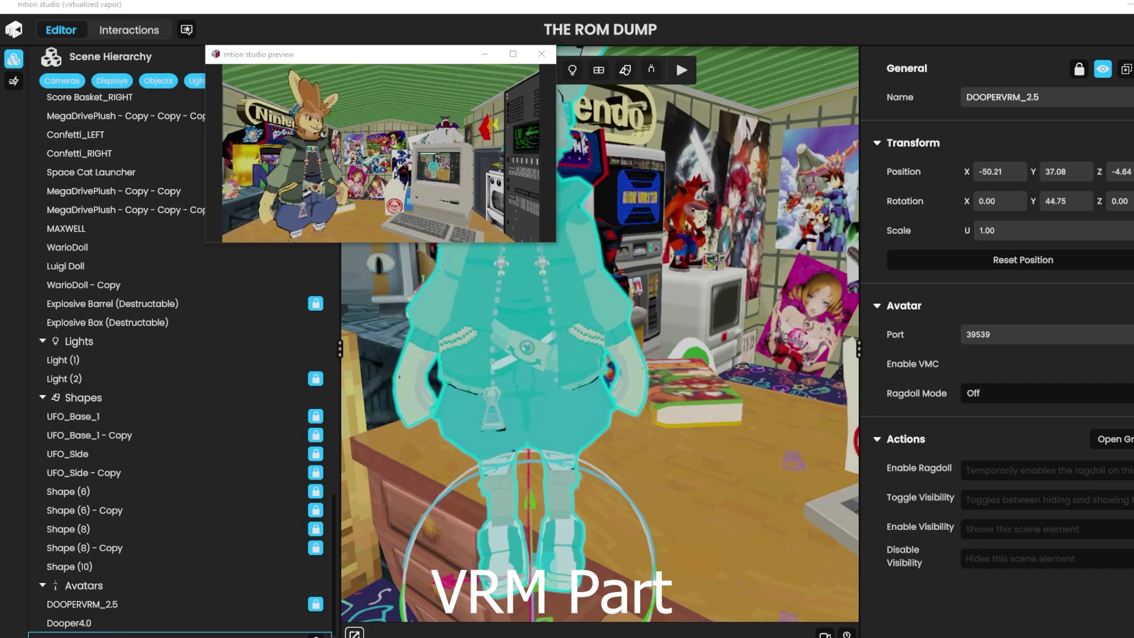
Switch to the face-tracking app and examine the OSC/VMC protocol address and port in its general settings
drag(690, 0, 646, 77)
click(995, 98)
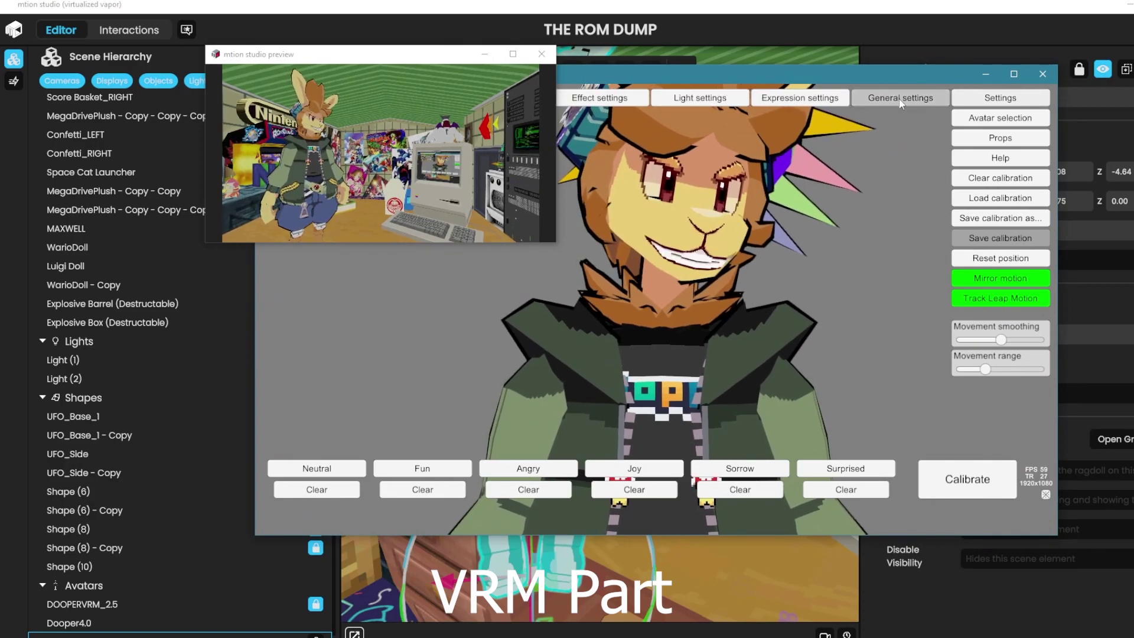
click(899, 99)
drag(803, 199, 785, 311)
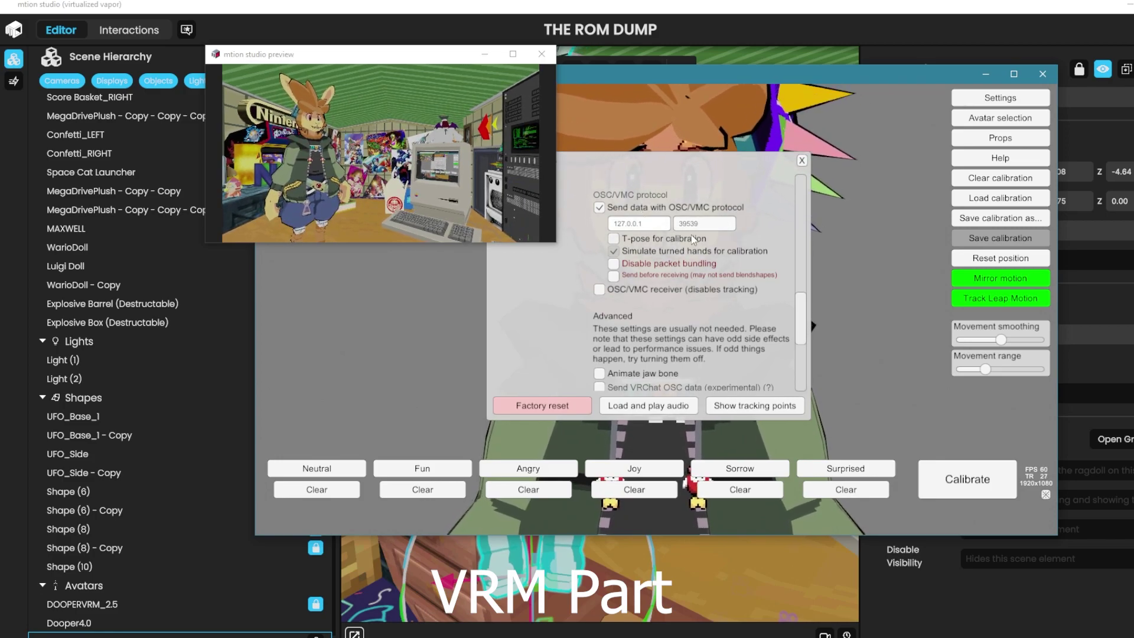
click(801, 160)
drag(877, 79, 892, 0)
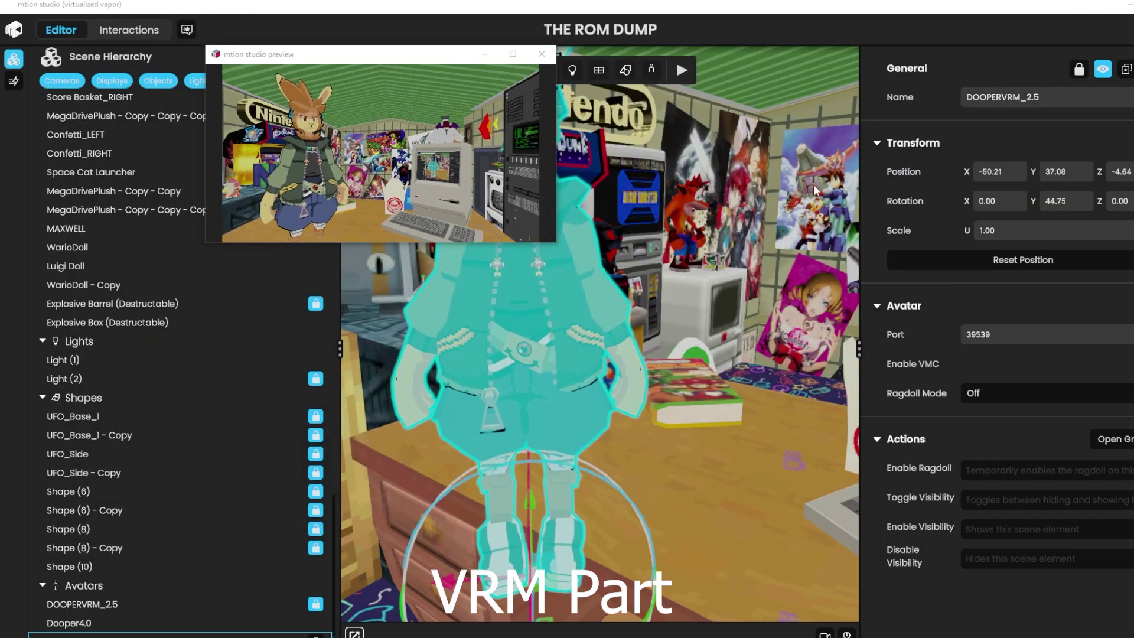
Make the original locked DOOPERVRM_2.5 avatar visible for a moment and hide it again
click(723, 277)
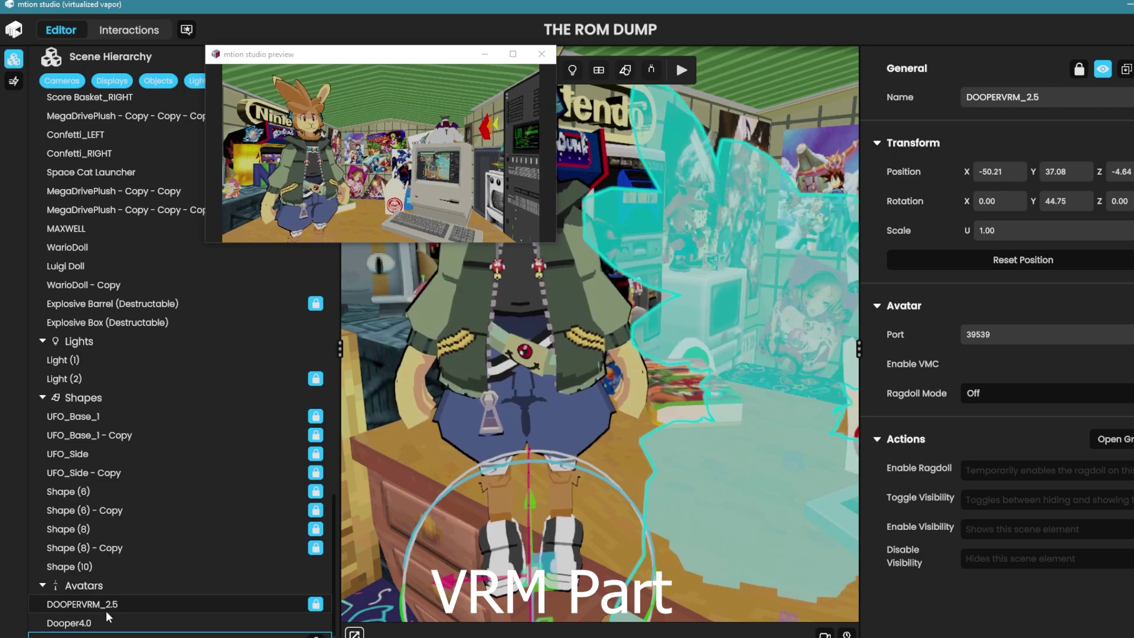
click(113, 606)
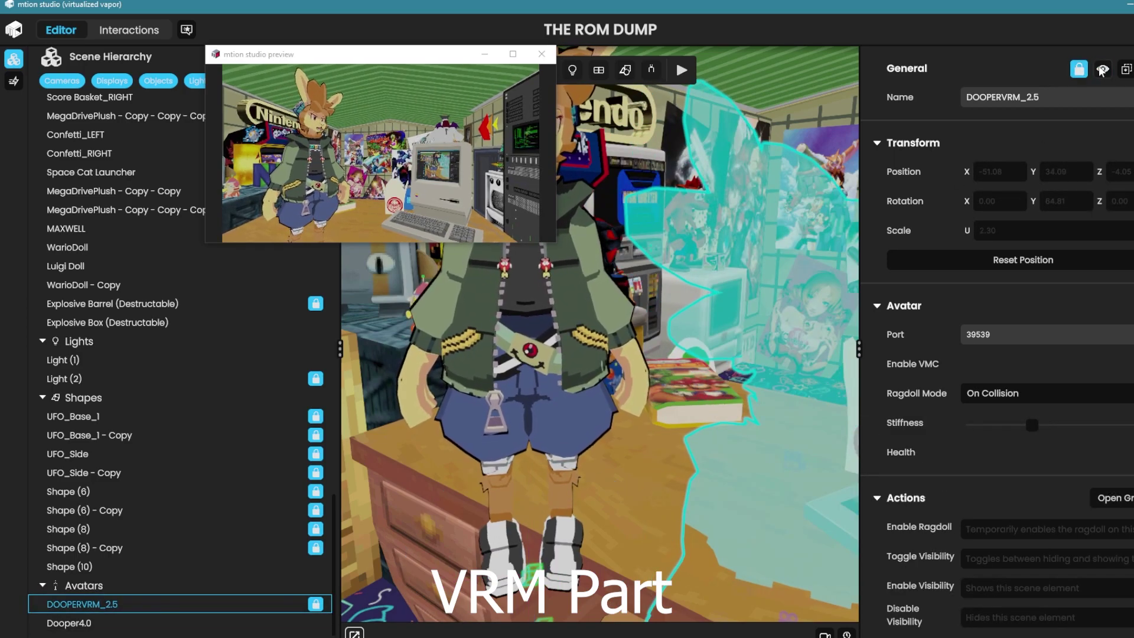
click(427, 541)
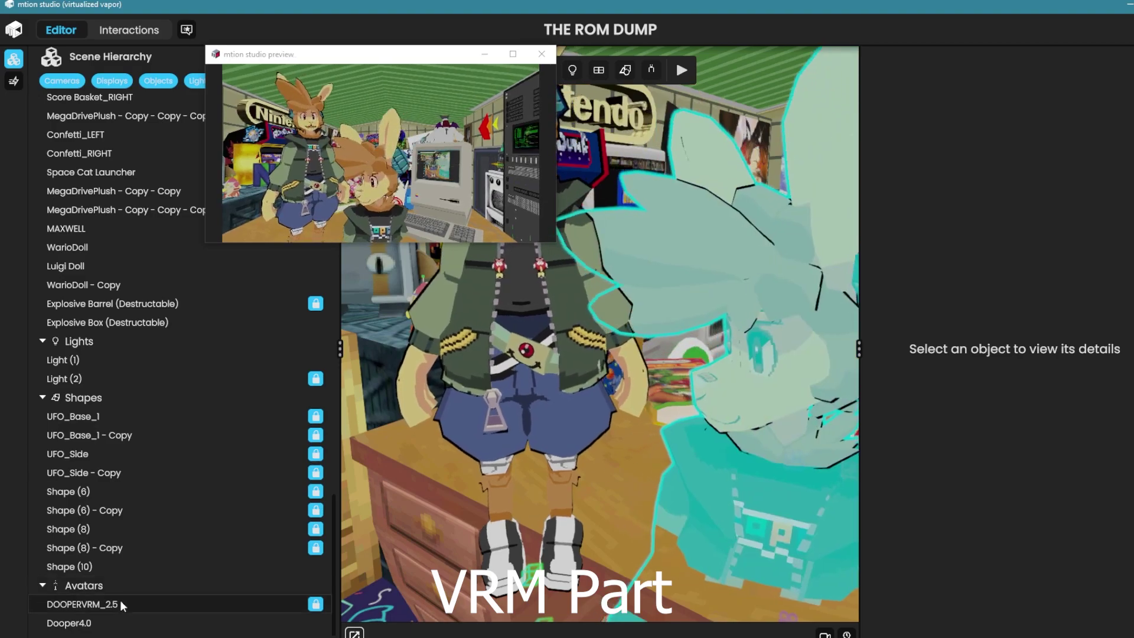
click(119, 600)
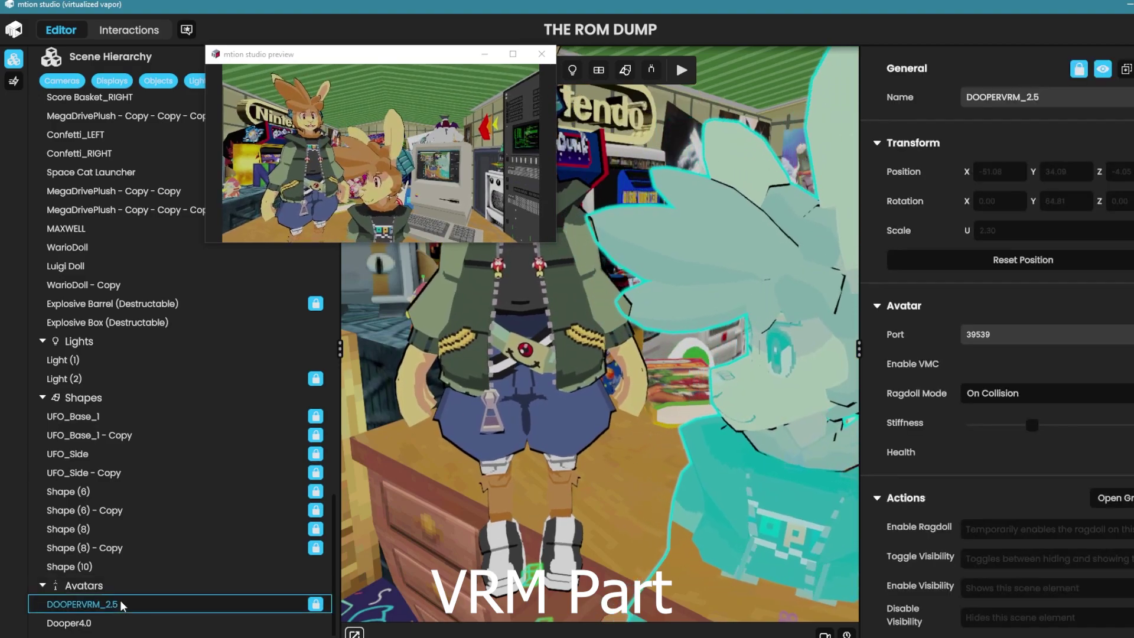
click(1107, 70)
click(397, 530)
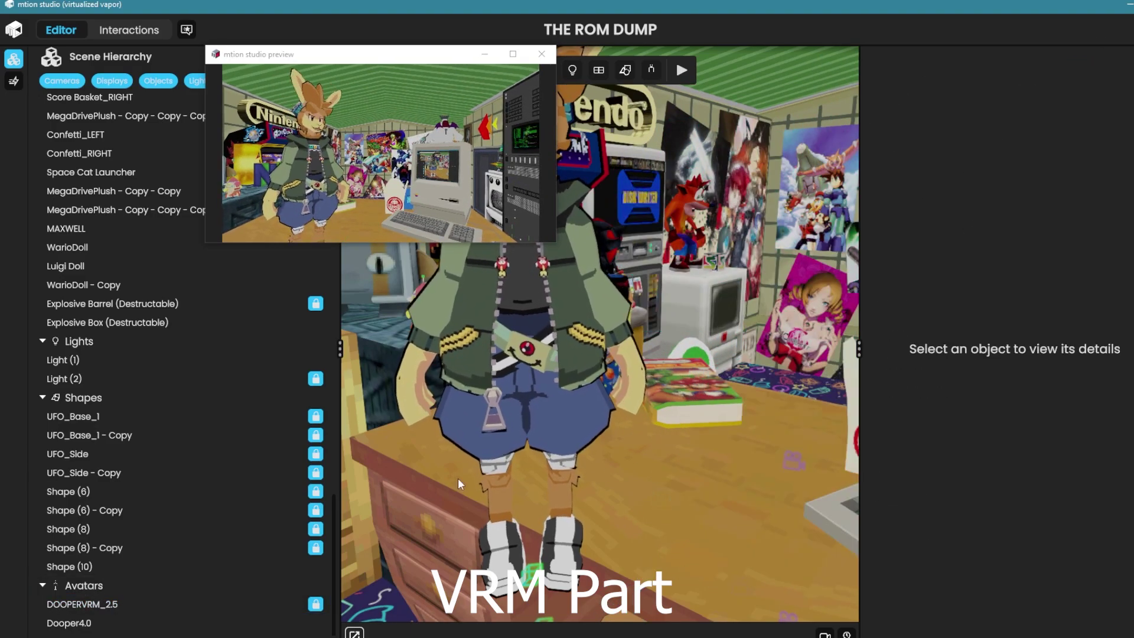
right_drag(459, 478, 461, 451)
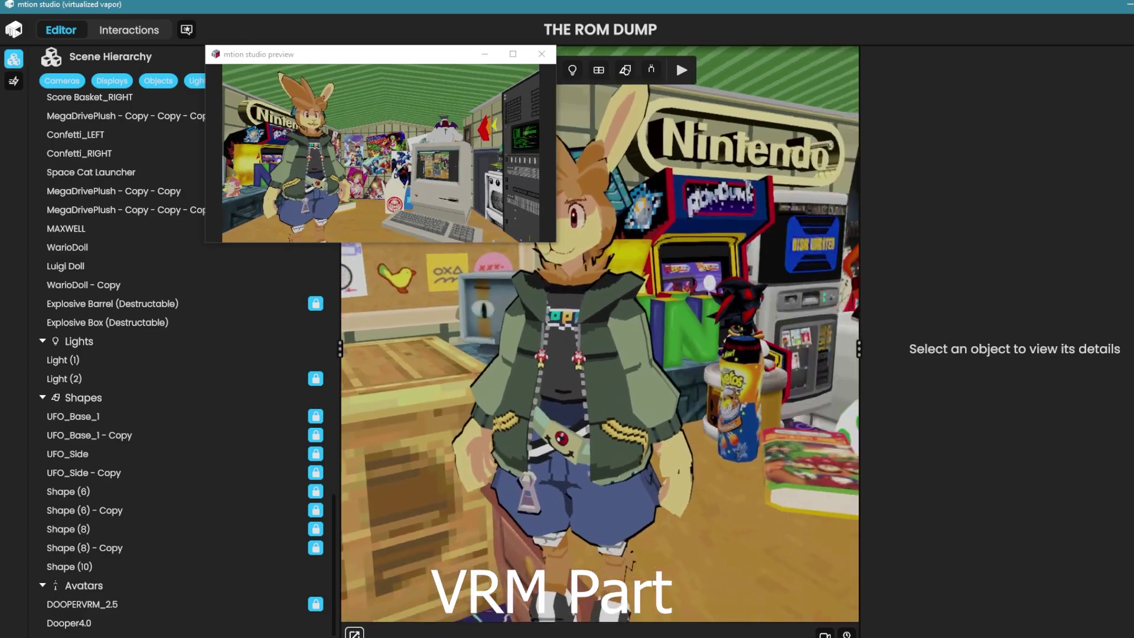
right_drag(582, 285, 640, 290)
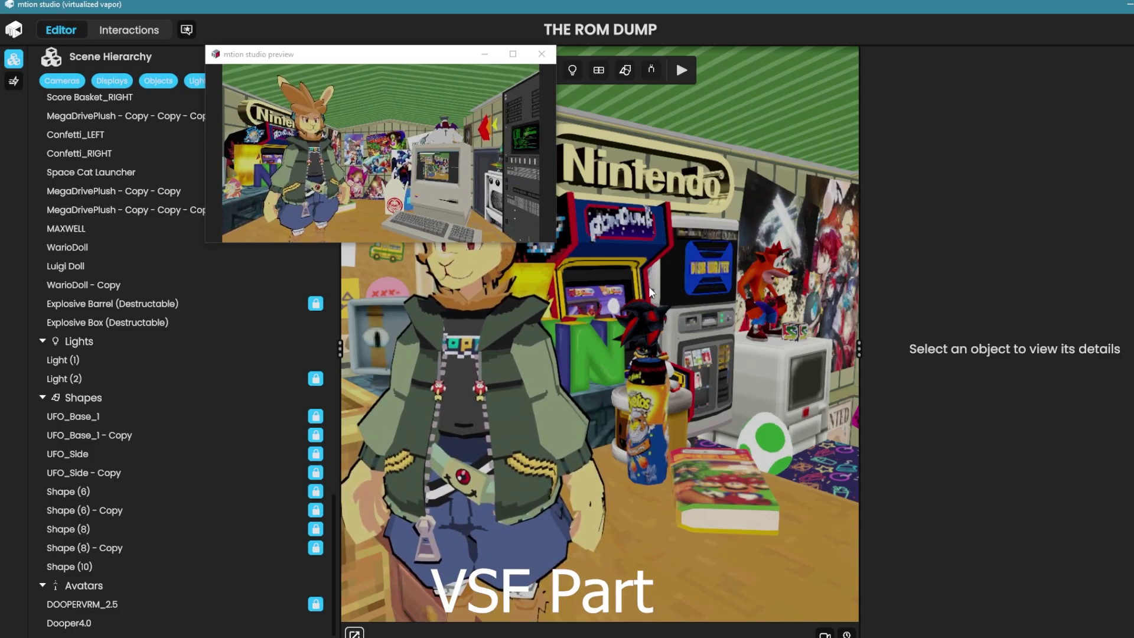
right_drag(584, 371, 703, 365)
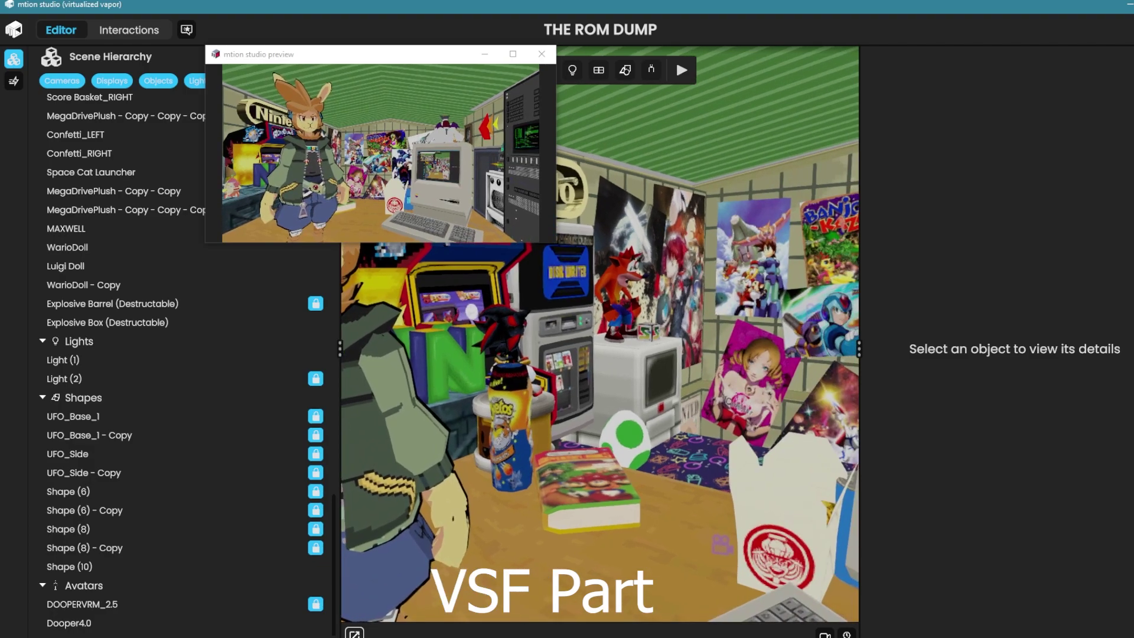
mouse_move(384, 342)
right_down()
mouse_move(526, 350)
mouse_move(378, 335)
right_up()
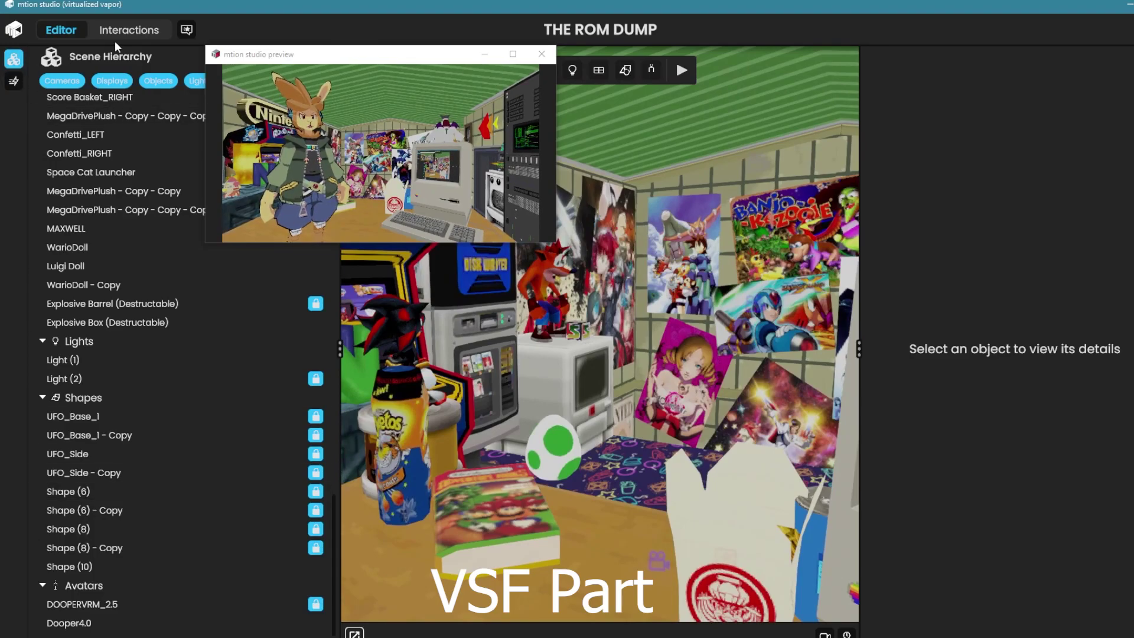
Examine the Dooper4.0 entry and the import option in the avatar asset browser, with the preview window moved out of the way
click(653, 69)
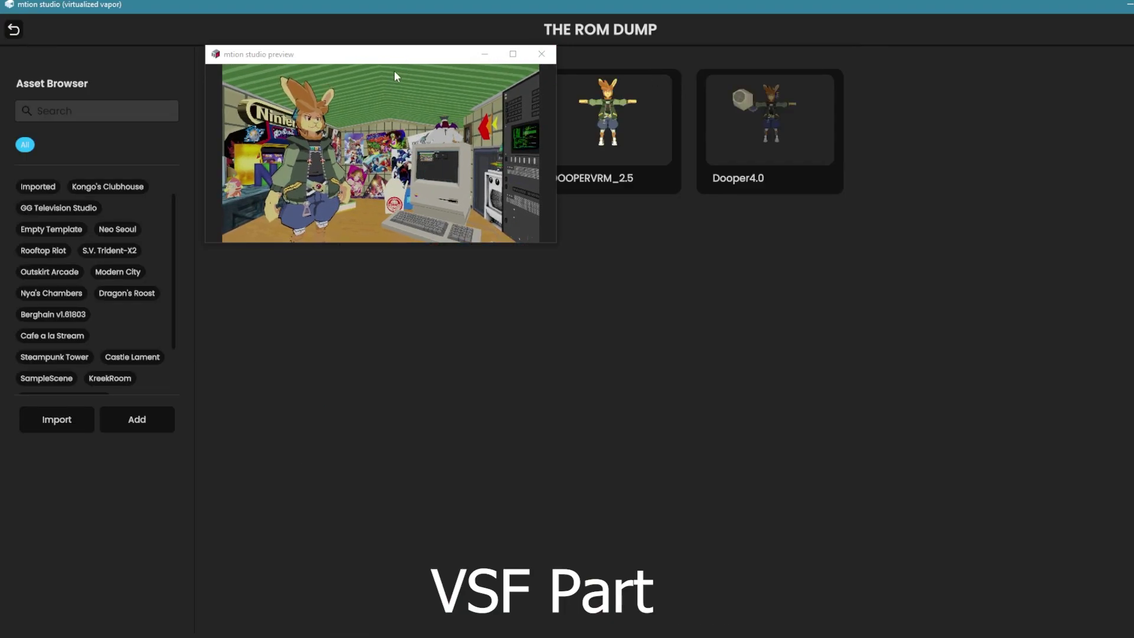
drag(394, 55, 0, 41)
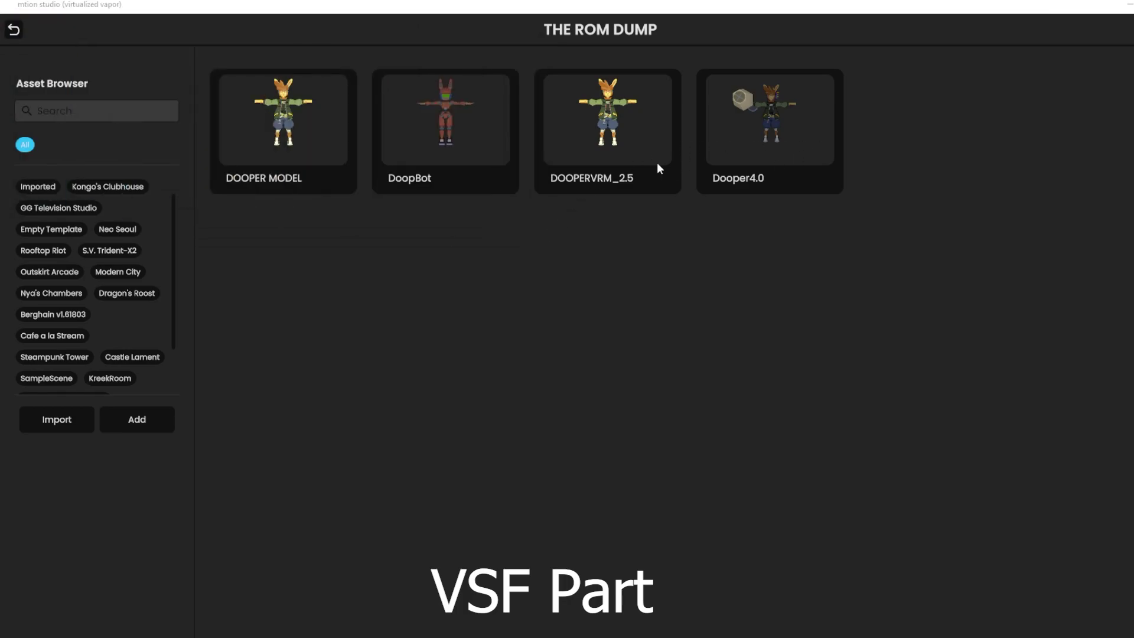
click(631, 276)
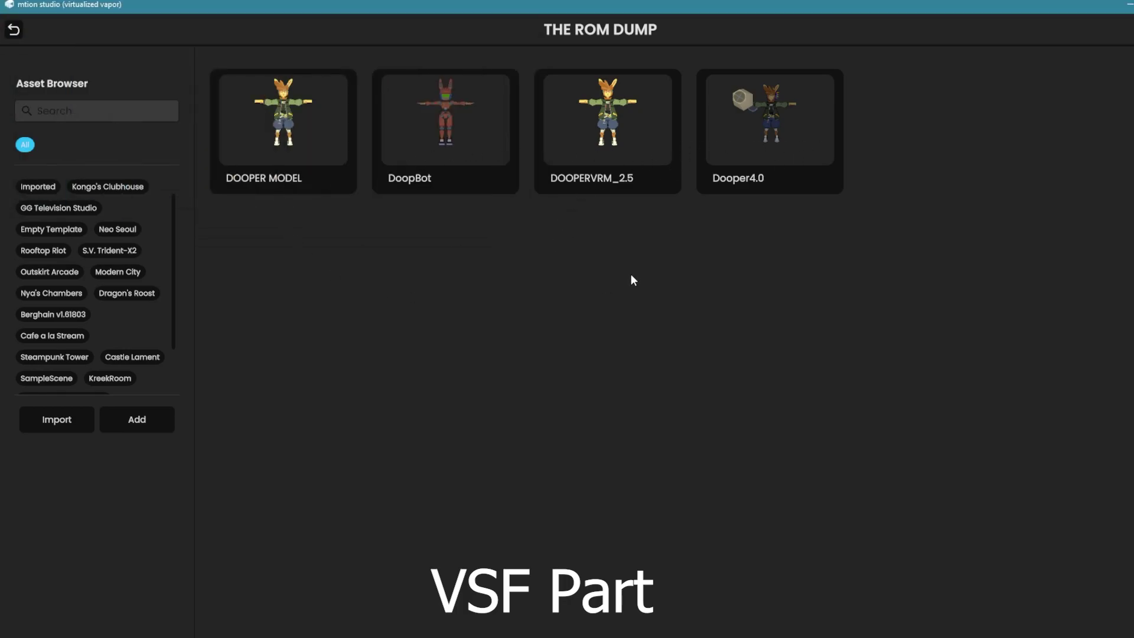
click(778, 119)
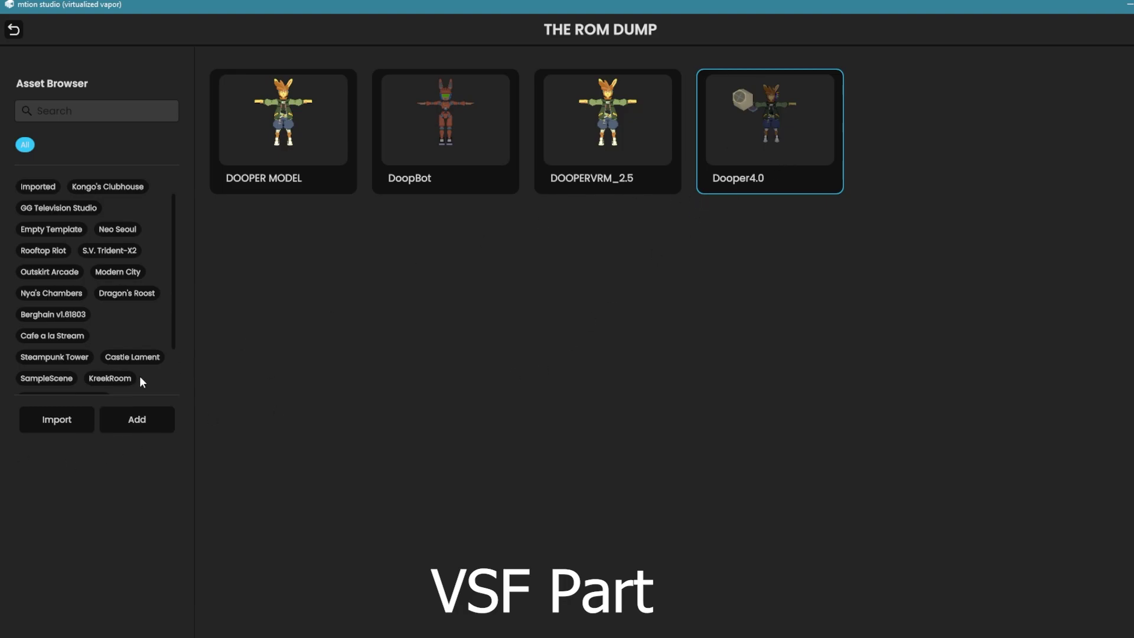
click(62, 416)
drag(342, 30, 621, 154)
click(877, 150)
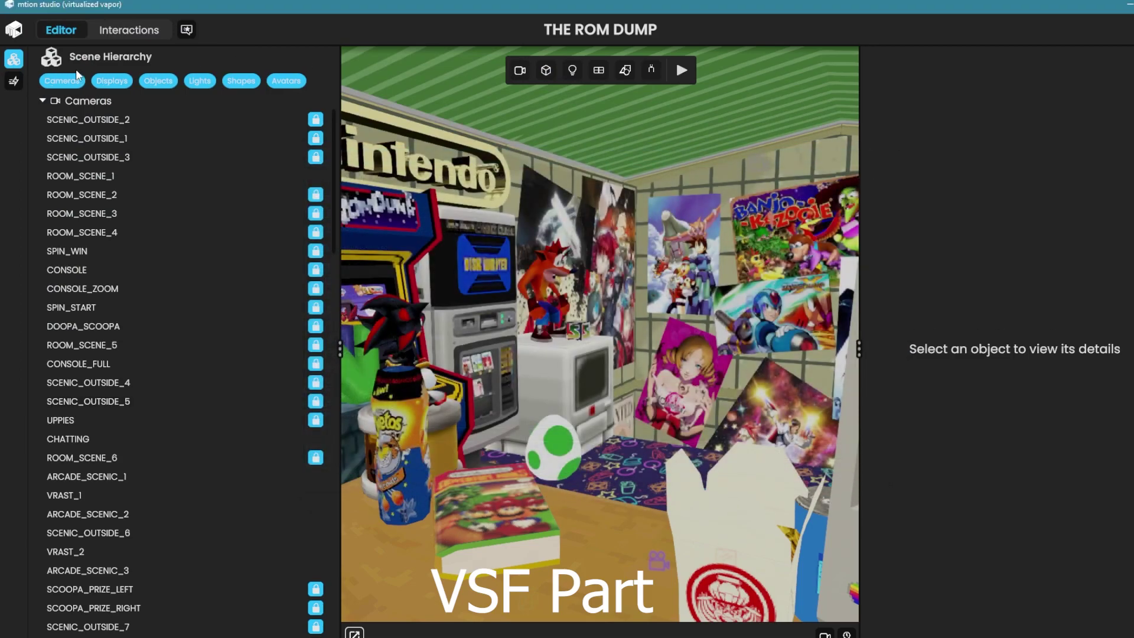
Add the Dooper4.0 avatar from the asset browser to THE ROM DUMP
click(652, 71)
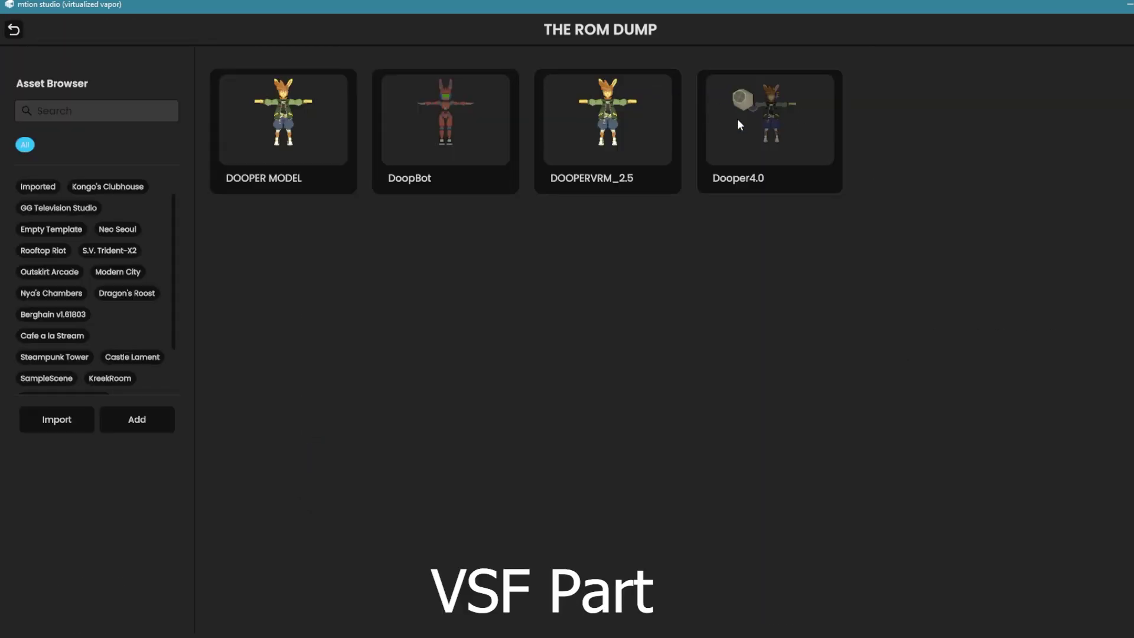
click(125, 428)
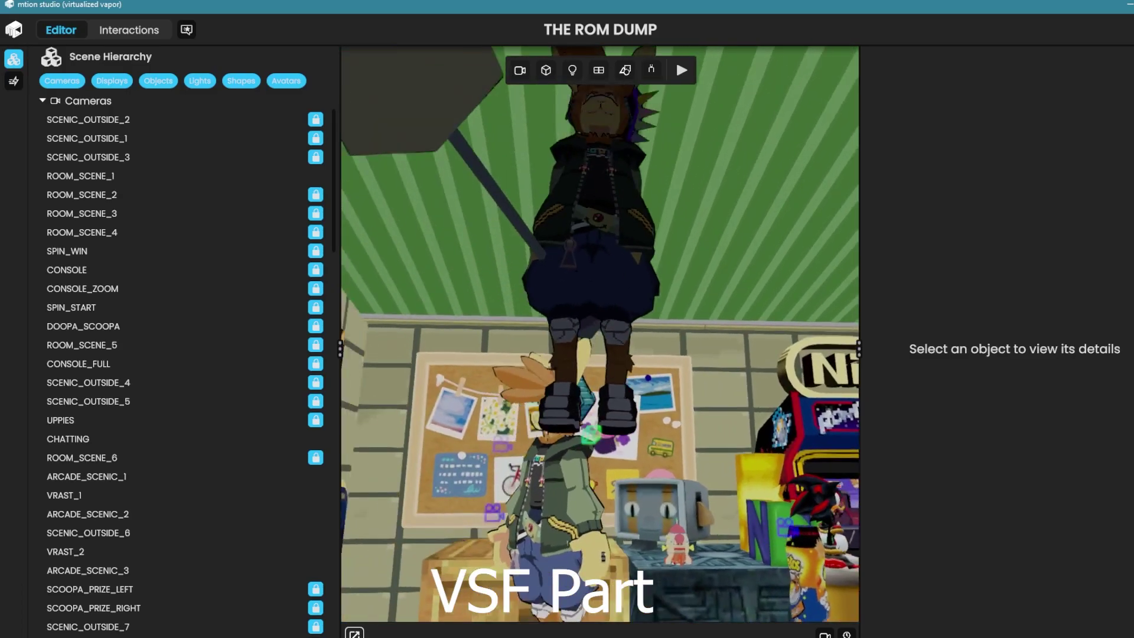
right_drag(484, 245, 543, 260)
click(541, 334)
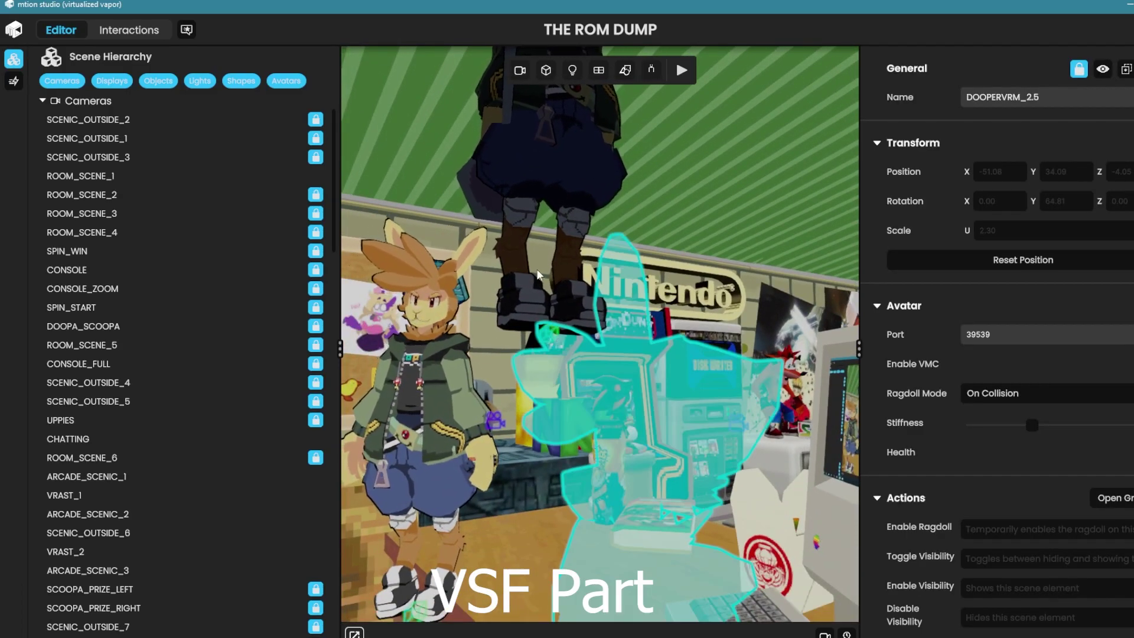
click(528, 309)
Select the unlocked DOOPERVRM_2.5 avatar standing on the desk and try the ragdoll modes On Collision and Always On
right_drag(539, 313, 674, 221)
key(a)
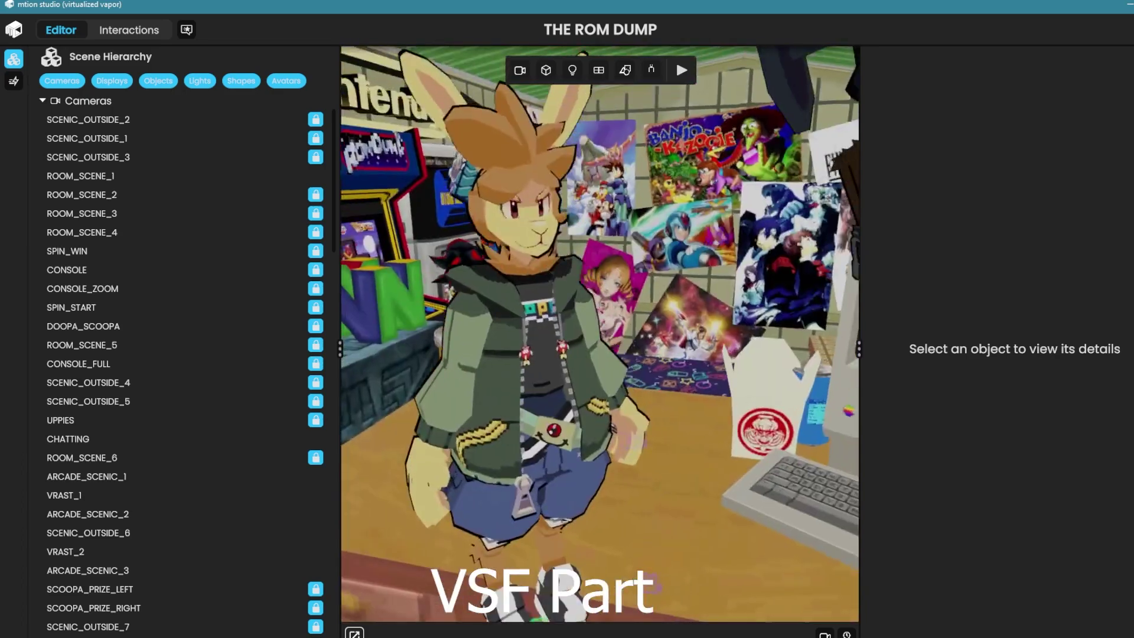
click(518, 521)
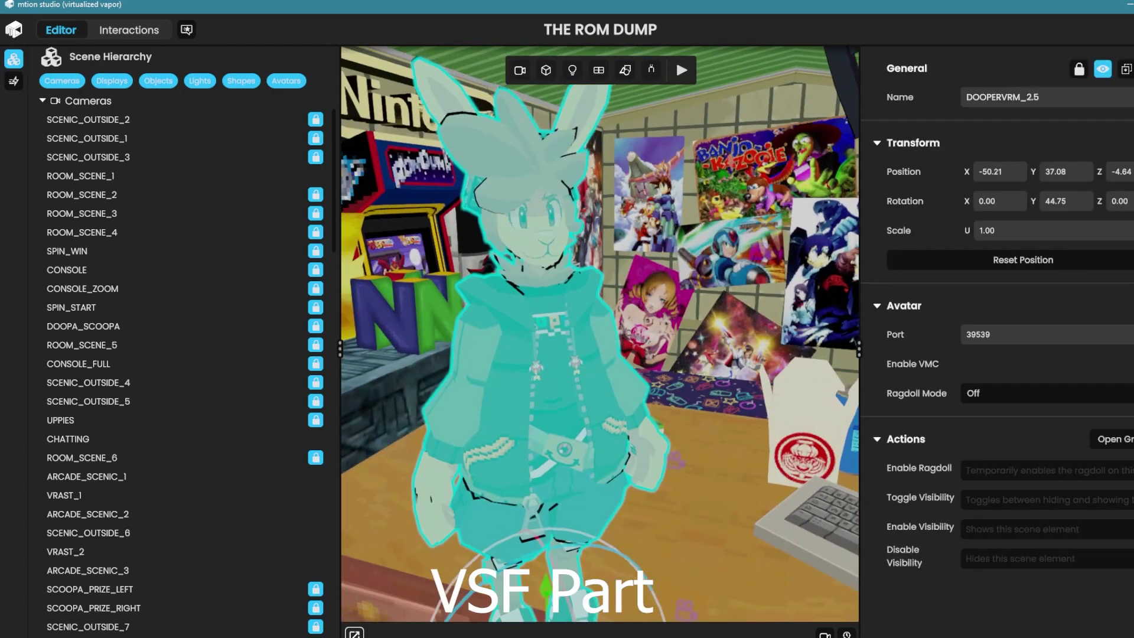
click(1008, 395)
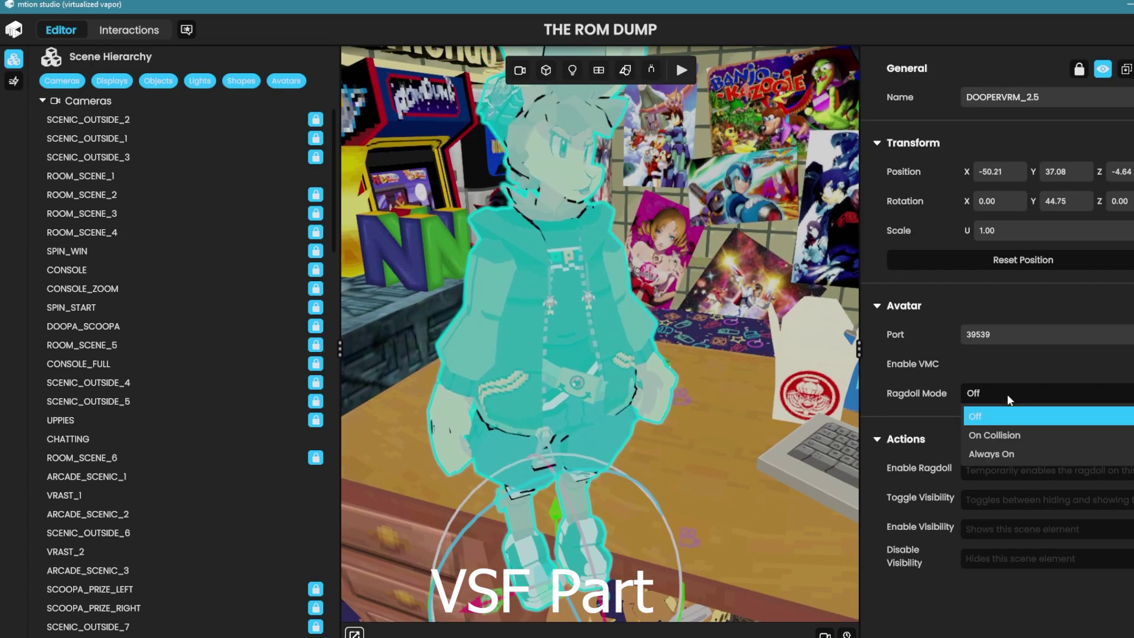
click(1020, 434)
click(594, 525)
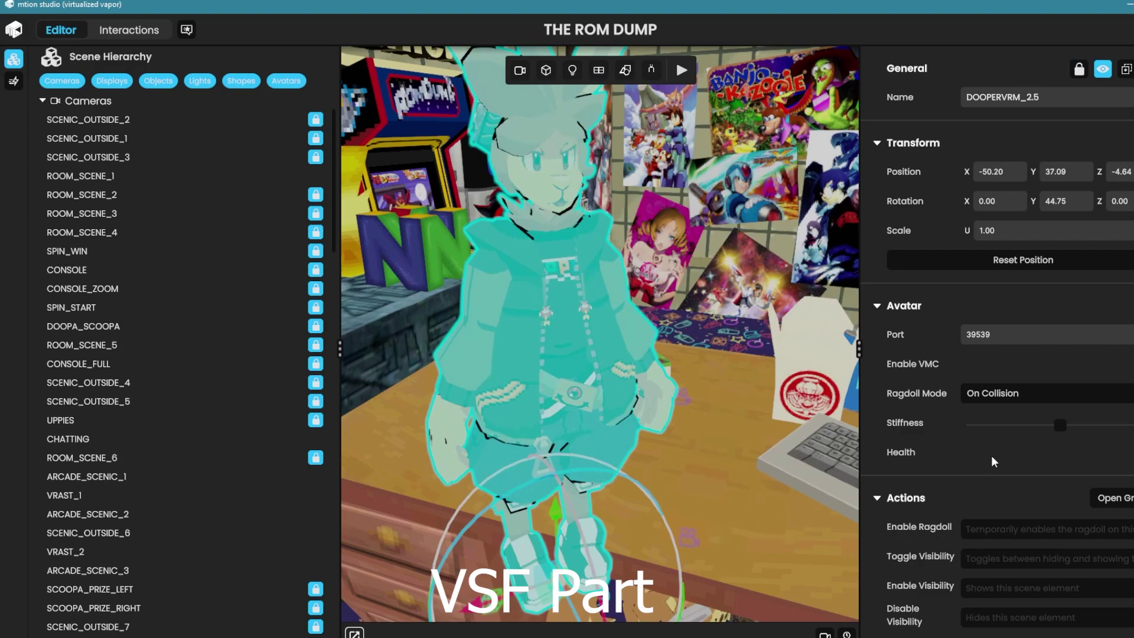
click(1003, 396)
click(997, 455)
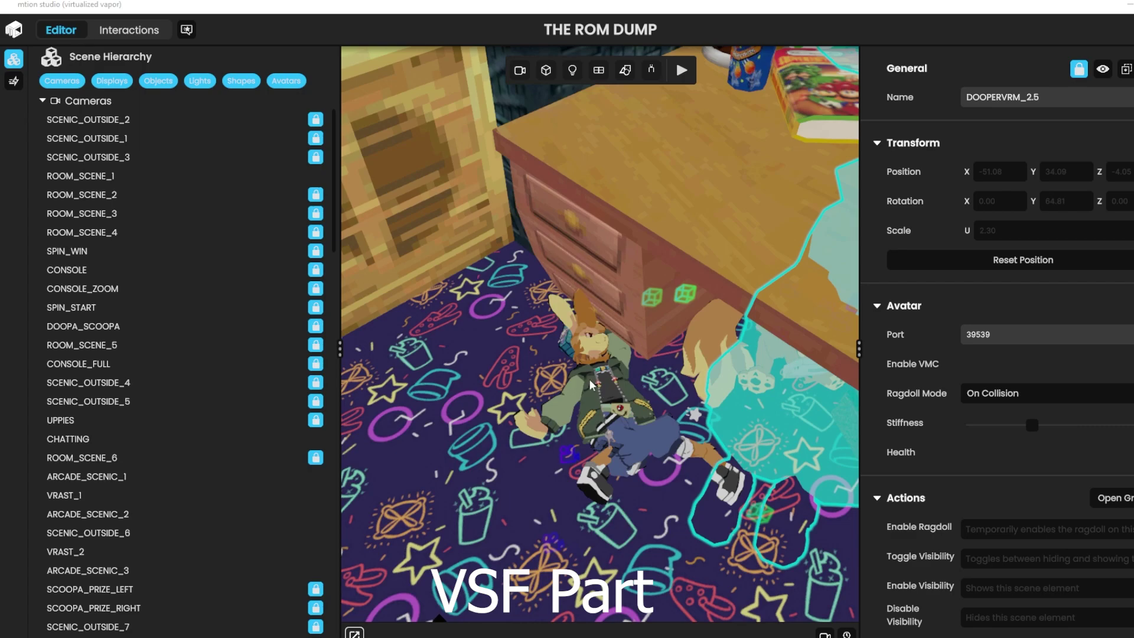
Reselect the unlocked DOOPERVRM_2.5 avatar, the entry below Dooper4.0 among the scene hierarchy's avatars
click(987, 393)
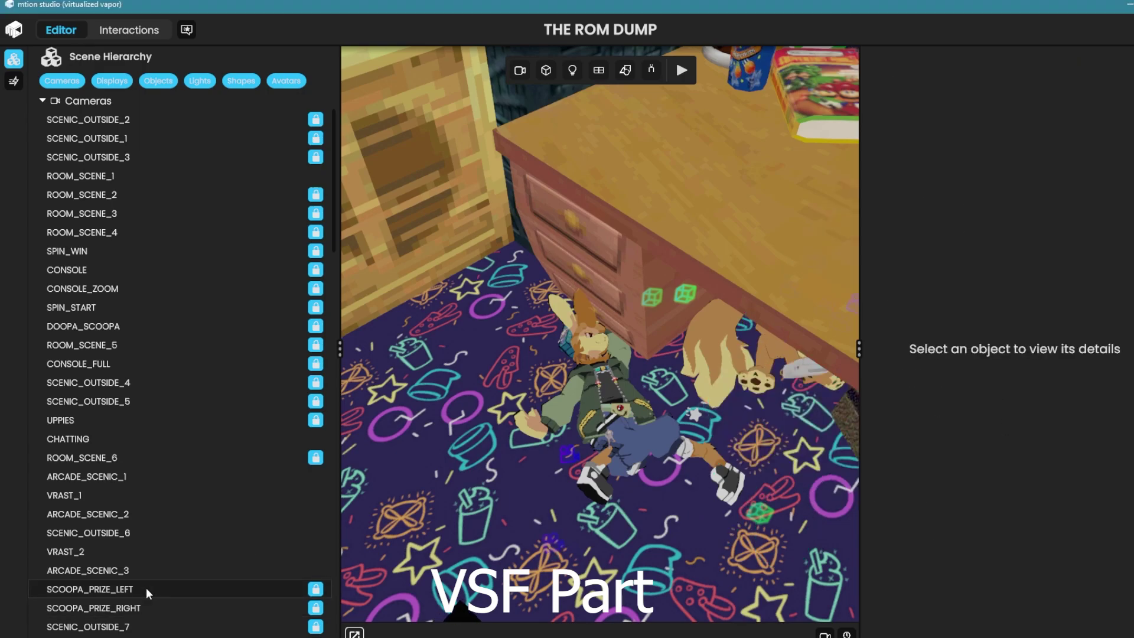
scroll(148, 596, down, 20)
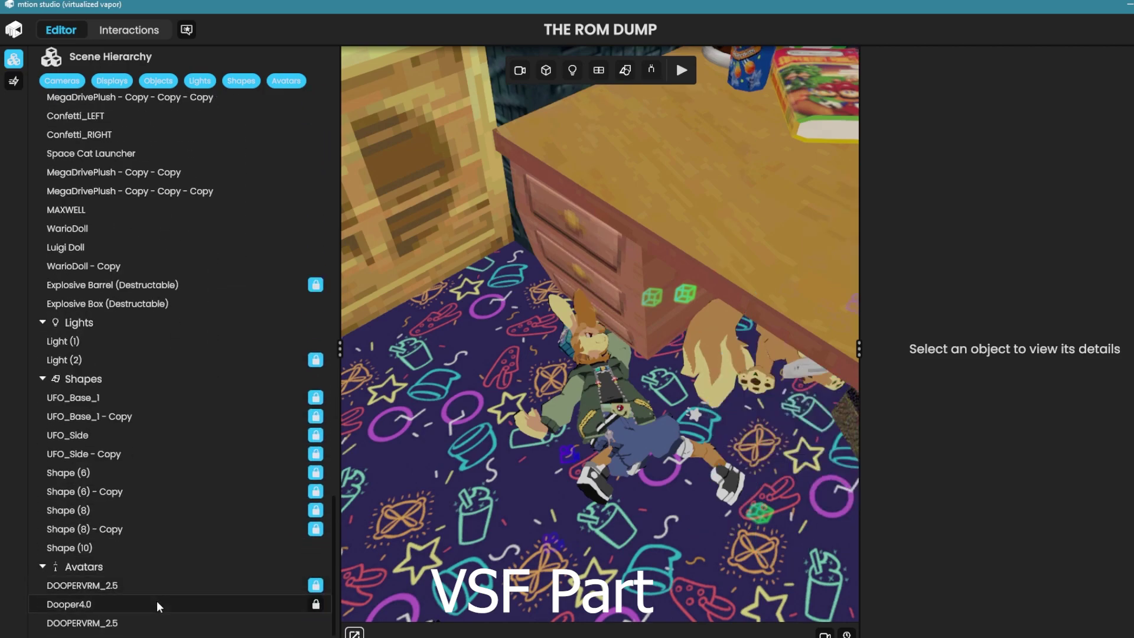
click(111, 585)
click(110, 604)
click(104, 626)
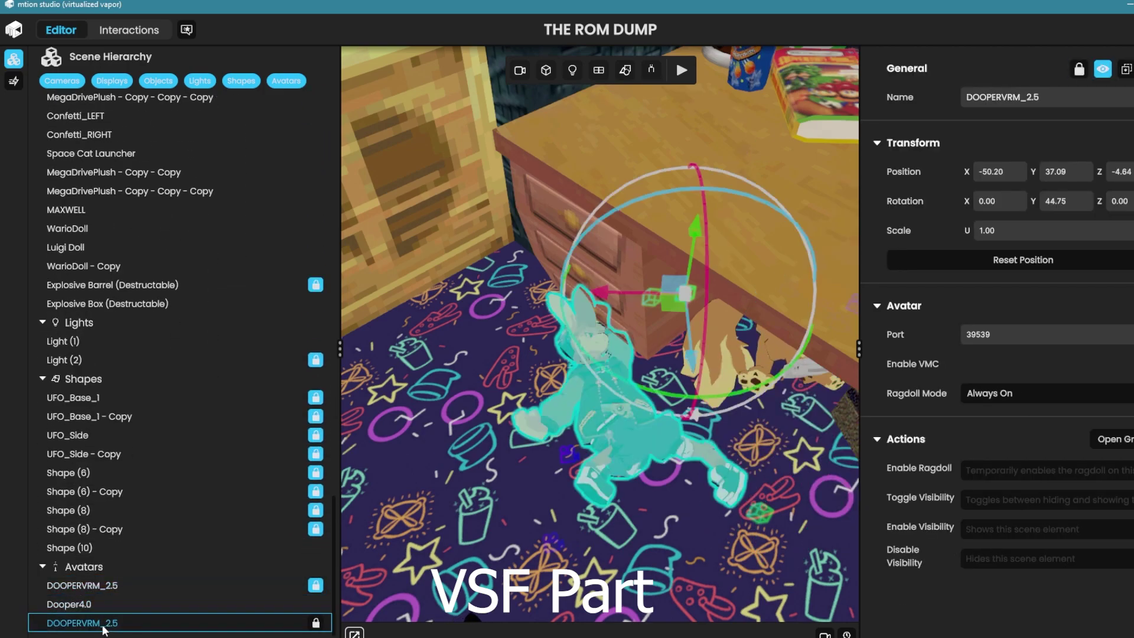
click(106, 604)
click(100, 625)
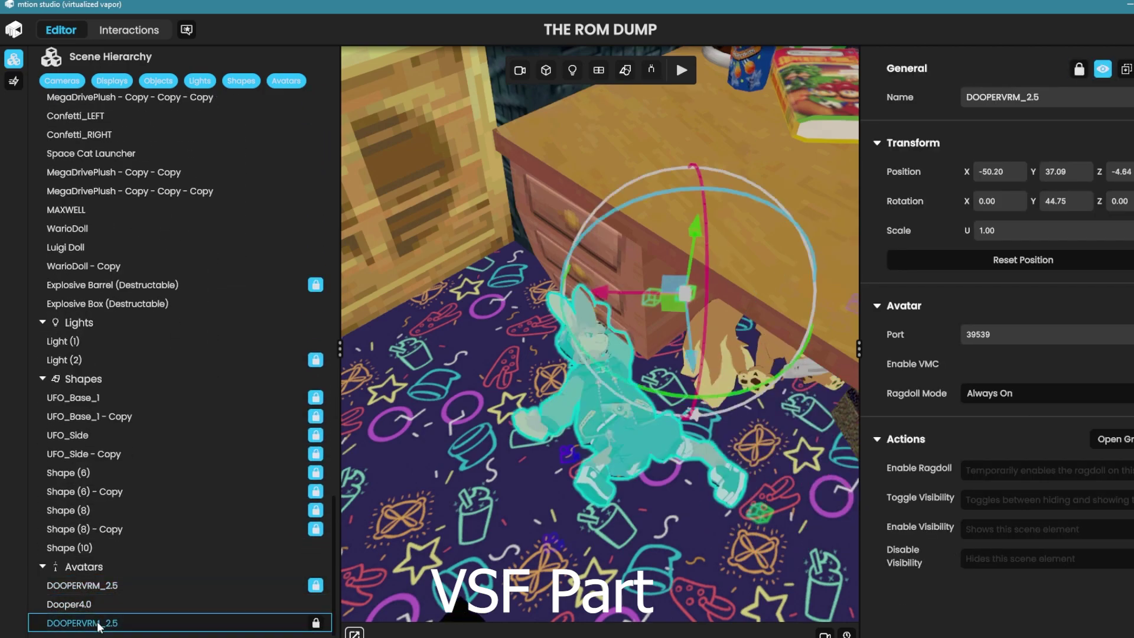
Set the unlocked DOOPERVRM_2.5 avatar's ragdoll mode to Off and deselect the avatar
click(980, 393)
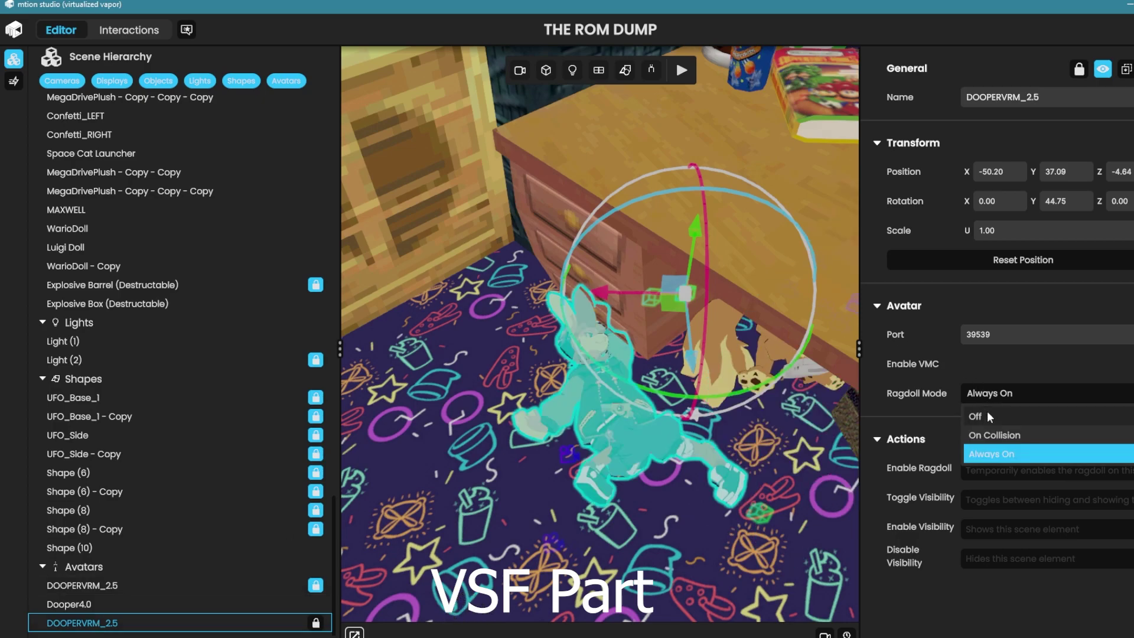
click(987, 411)
click(987, 394)
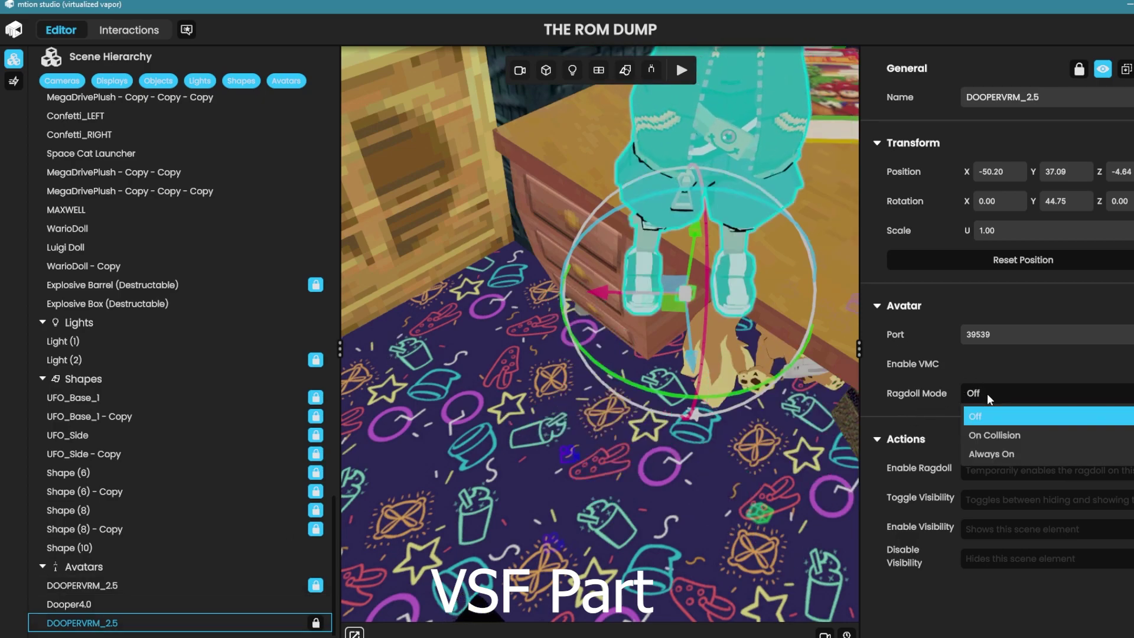
click(1093, 371)
right_drag(551, 411, 450, 570)
click(450, 570)
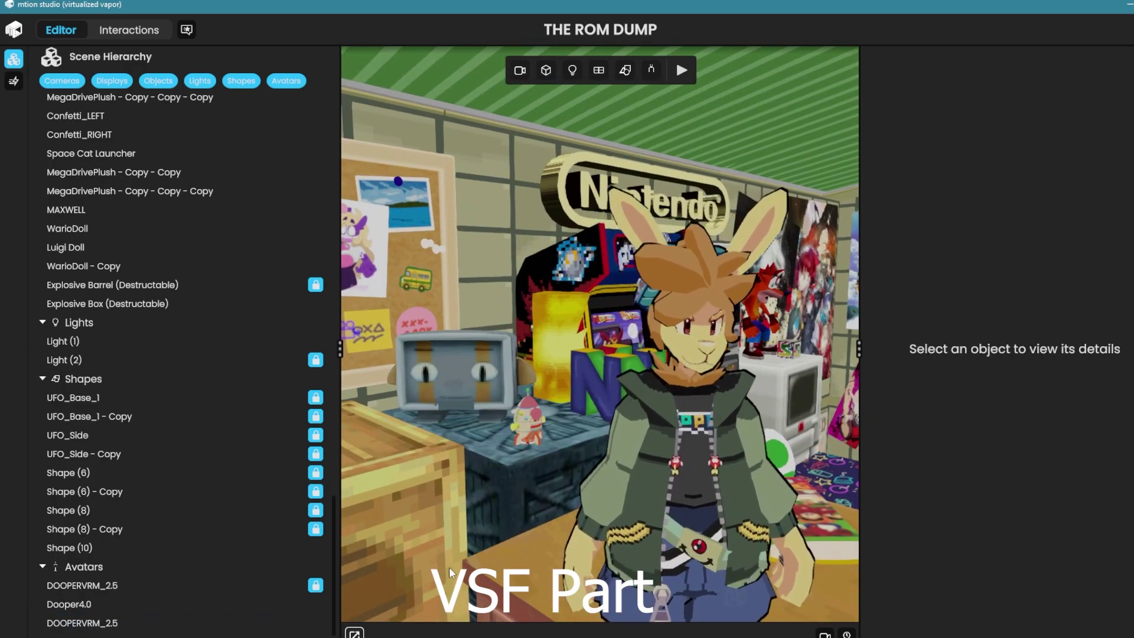